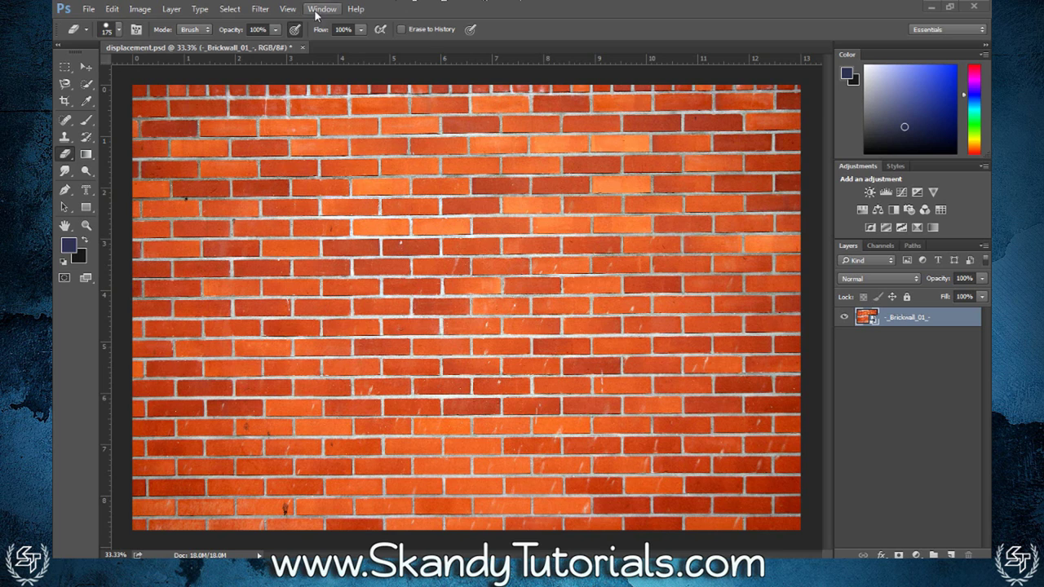
Apply a Gaussian Blur with a 3.0 pixel radius to the brick wall layer.
click(260, 9)
mouse_move(401, 142)
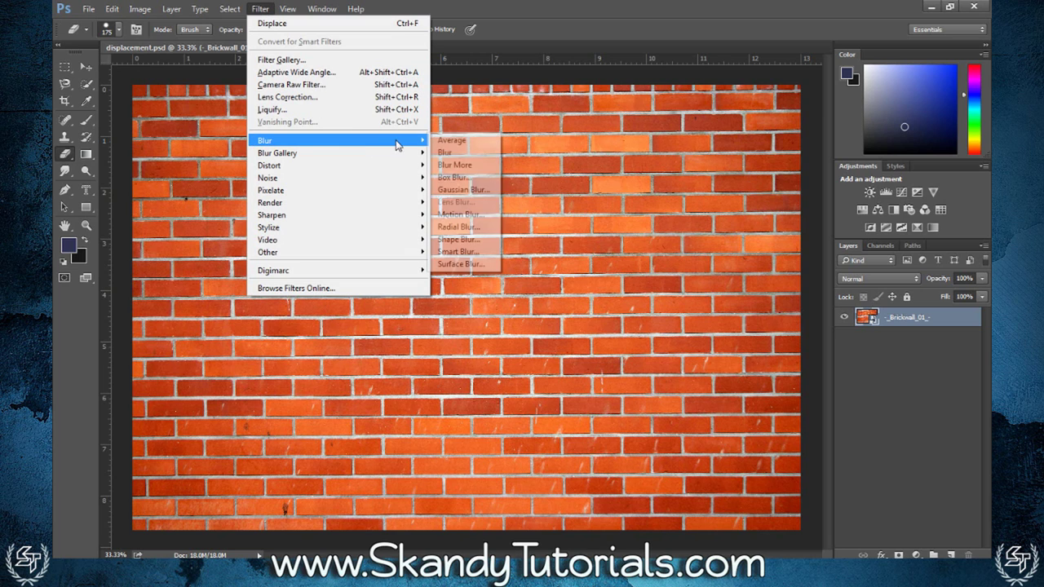
click(463, 189)
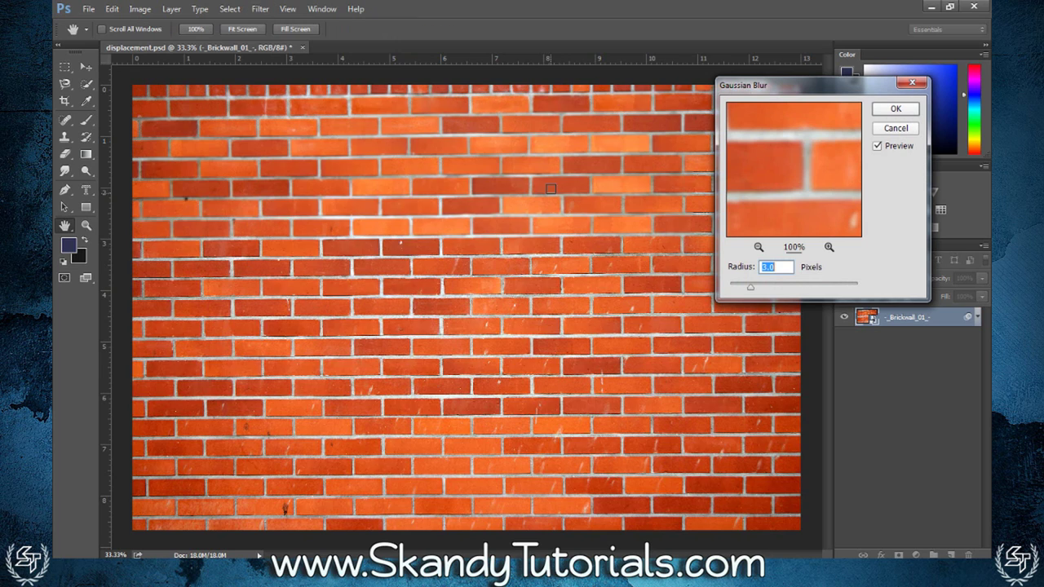
click(787, 269)
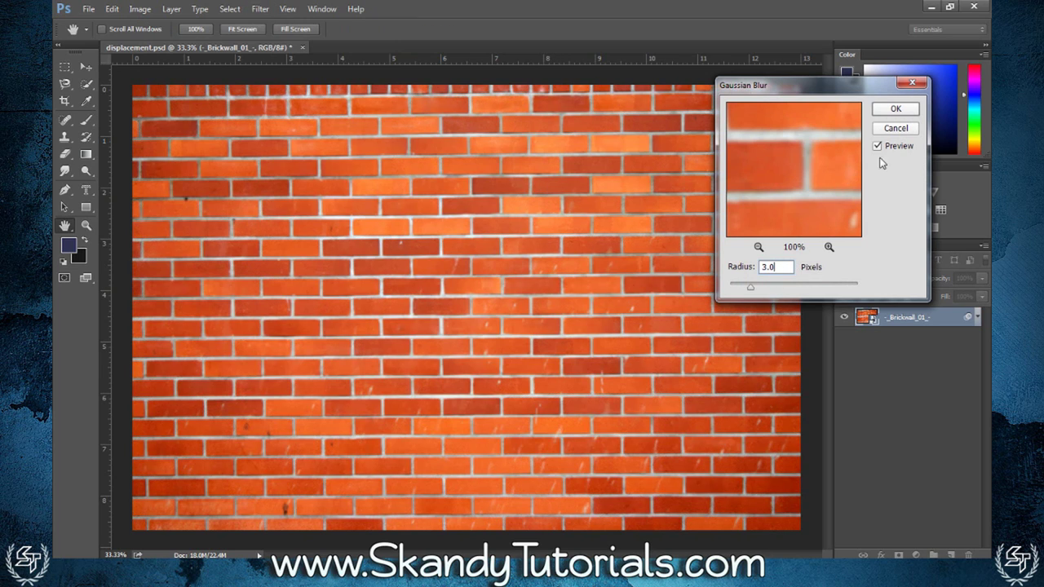
click(895, 111)
key(e)
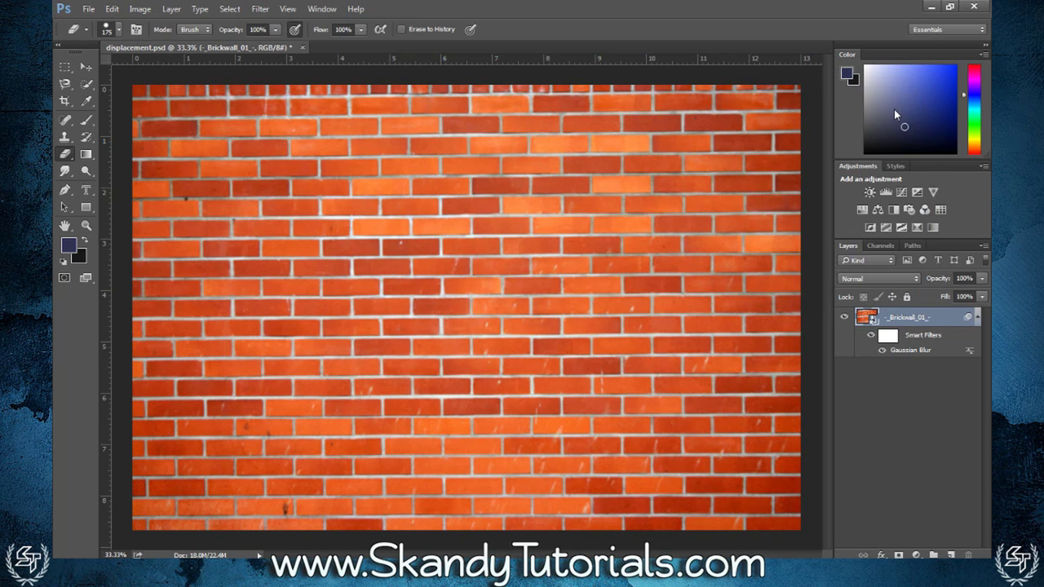
Rasterize the blurred brick wall smart object and desaturate it to grayscale.
click(582, 181)
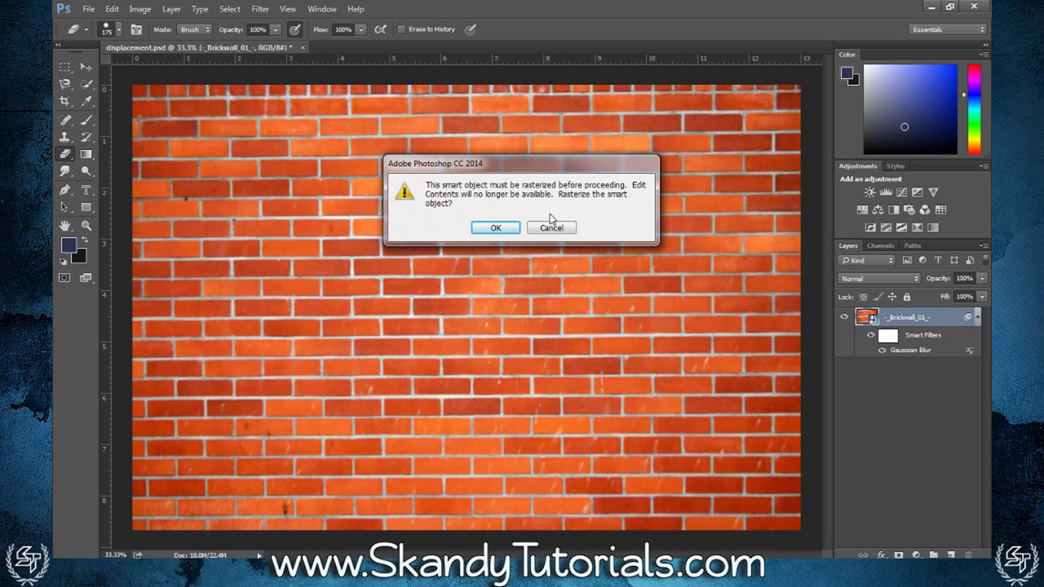
click(497, 228)
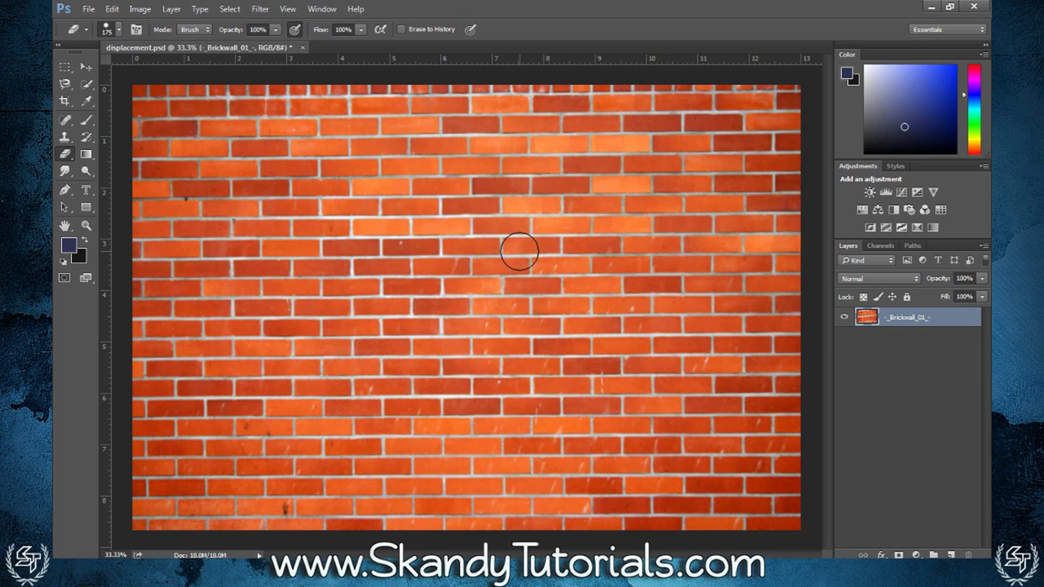
key(ctrl+shift+u)
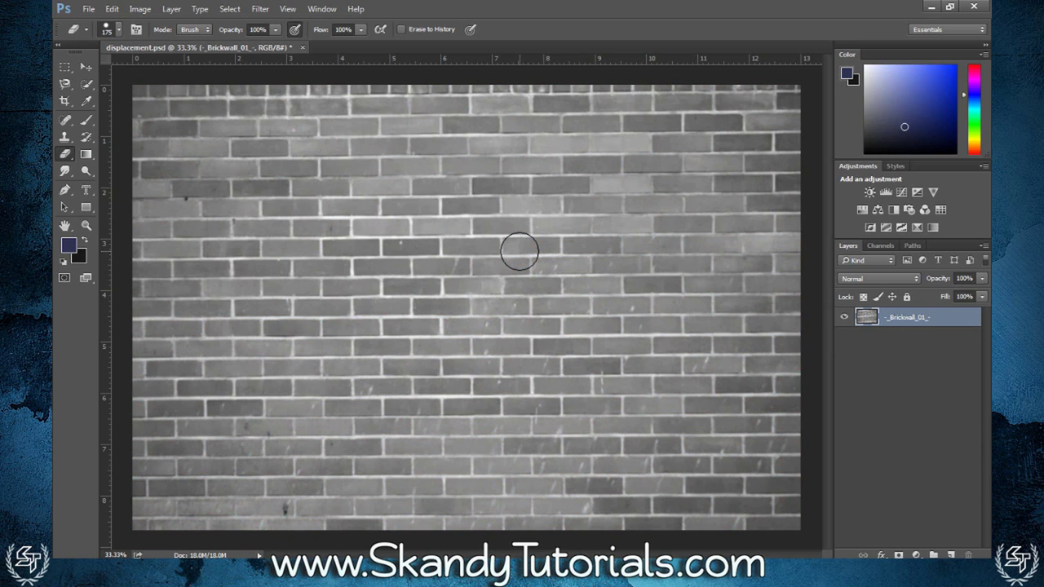
Increase the brick wall's contrast with Levels, setting the input black point to 50 and the white point to 219.
key(ctrl+l)
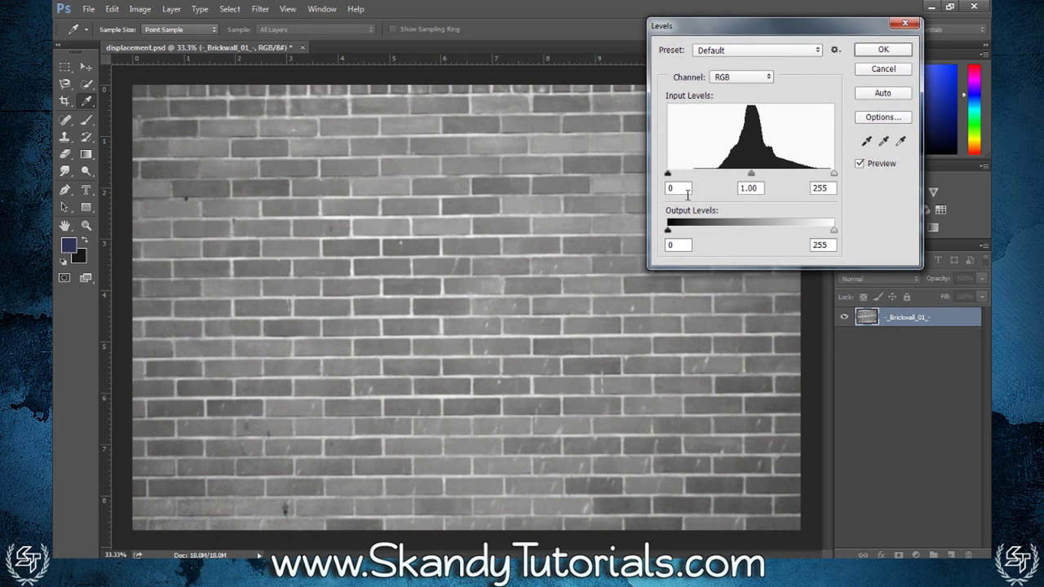
drag(668, 176, 700, 175)
drag(833, 174, 812, 178)
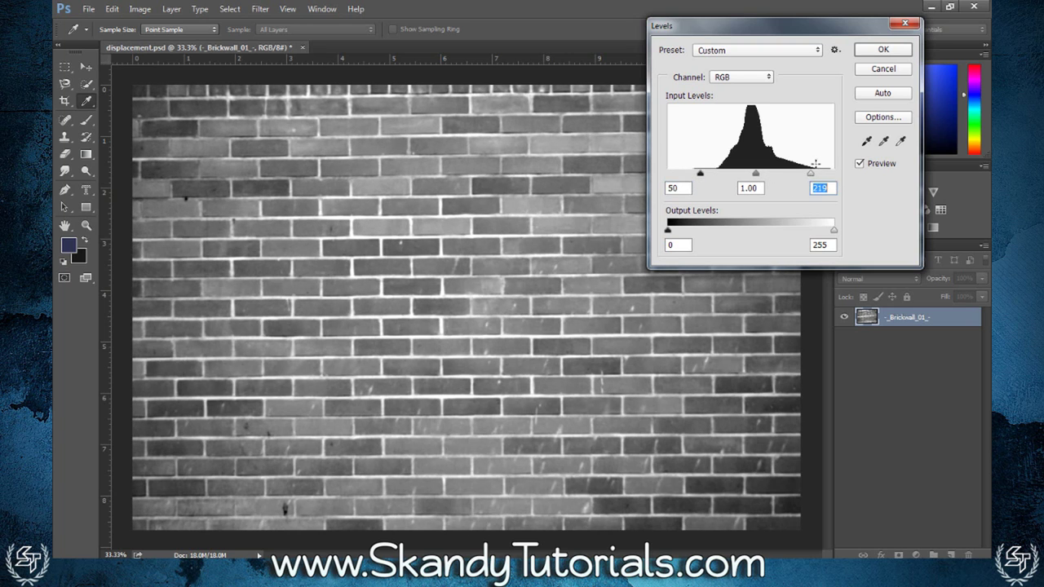
click(876, 52)
key(e)
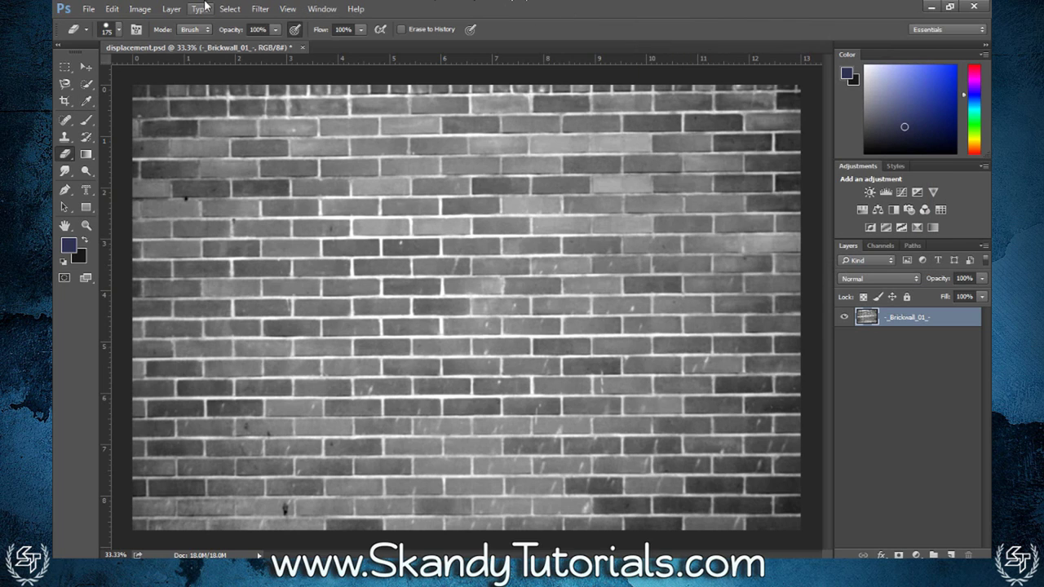
Save the grayscale wall to the Desktop as displacement in Photoshop format, replacing the existing file and keeping Maximize Compatibility on.
click(88, 9)
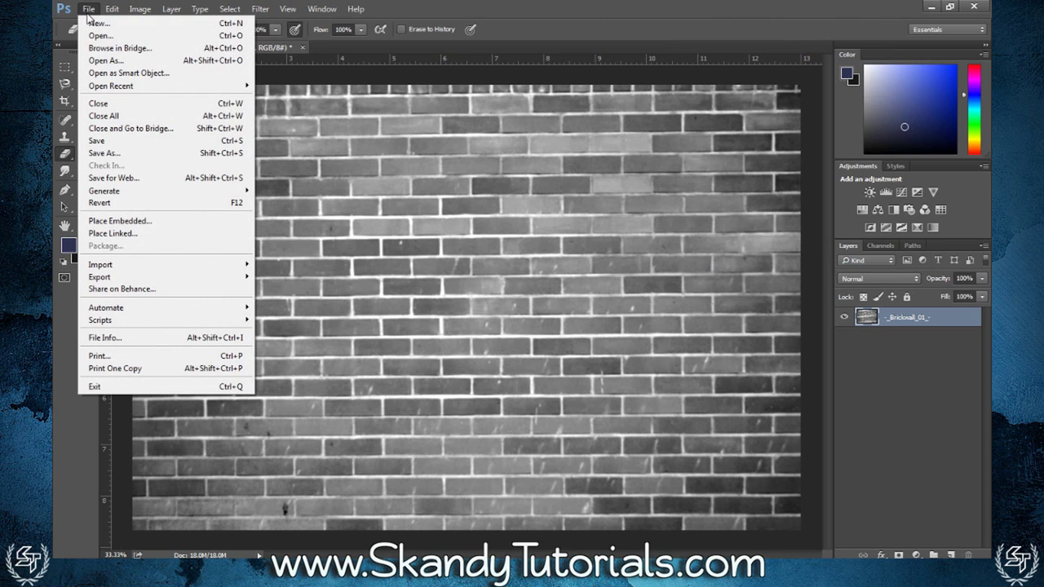
click(136, 153)
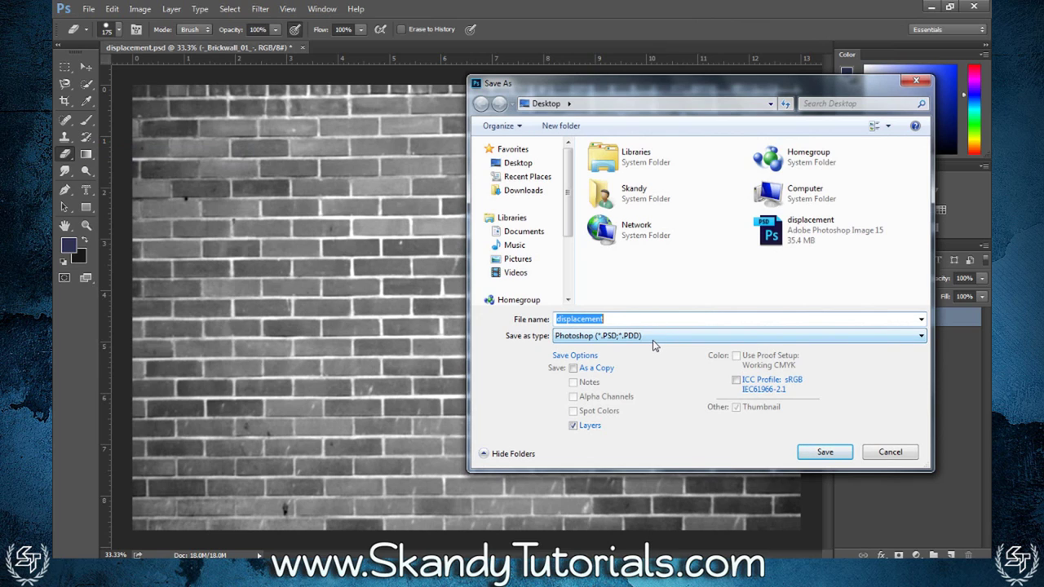
click(808, 230)
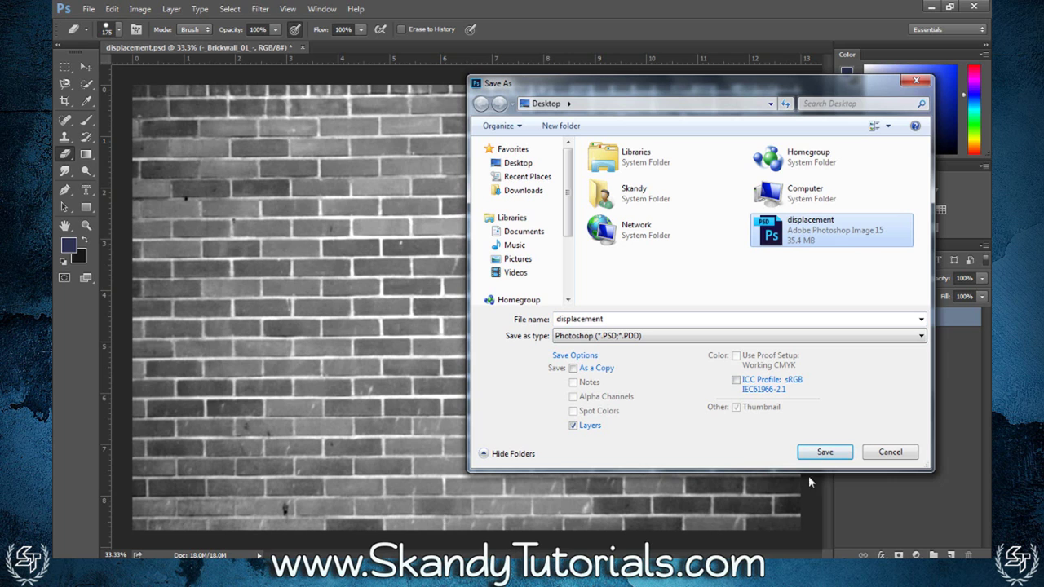
click(819, 452)
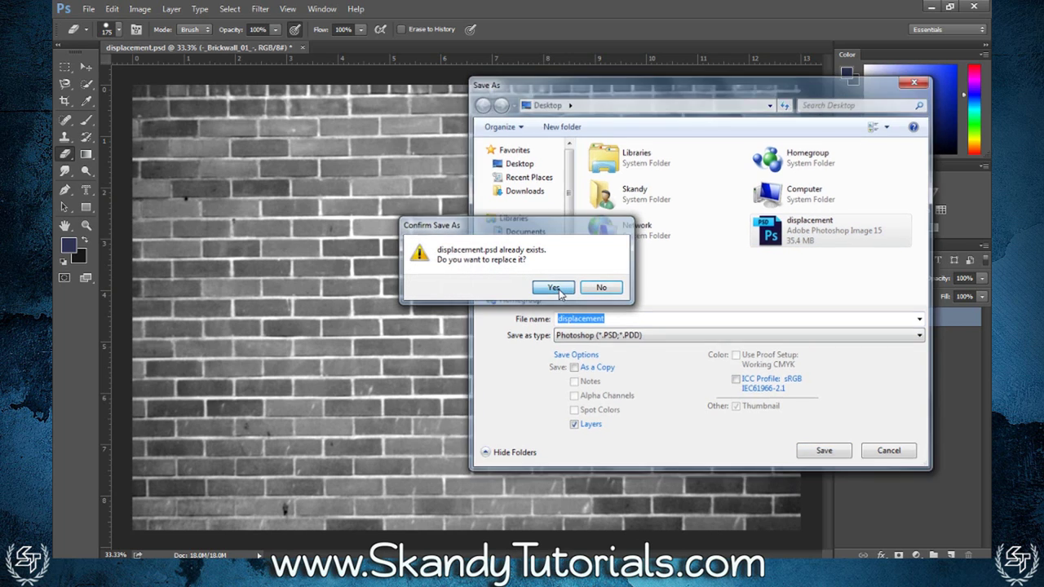
click(555, 289)
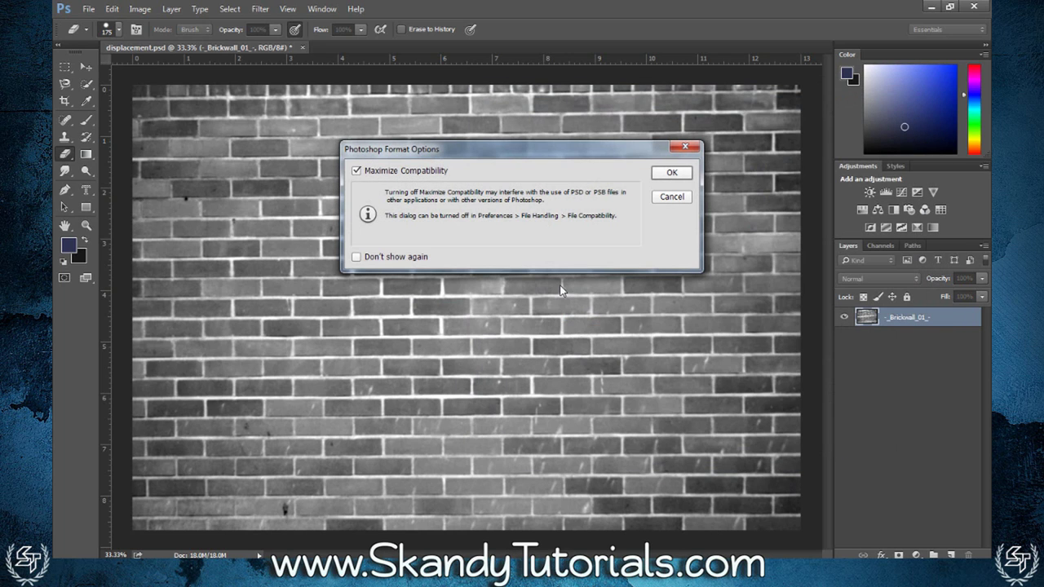
click(671, 174)
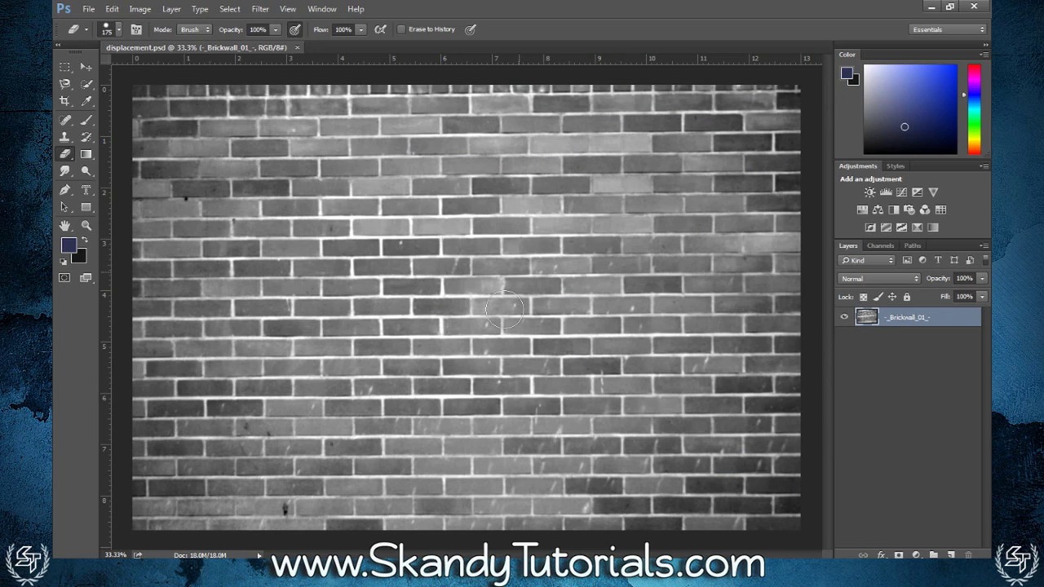
click(906, 374)
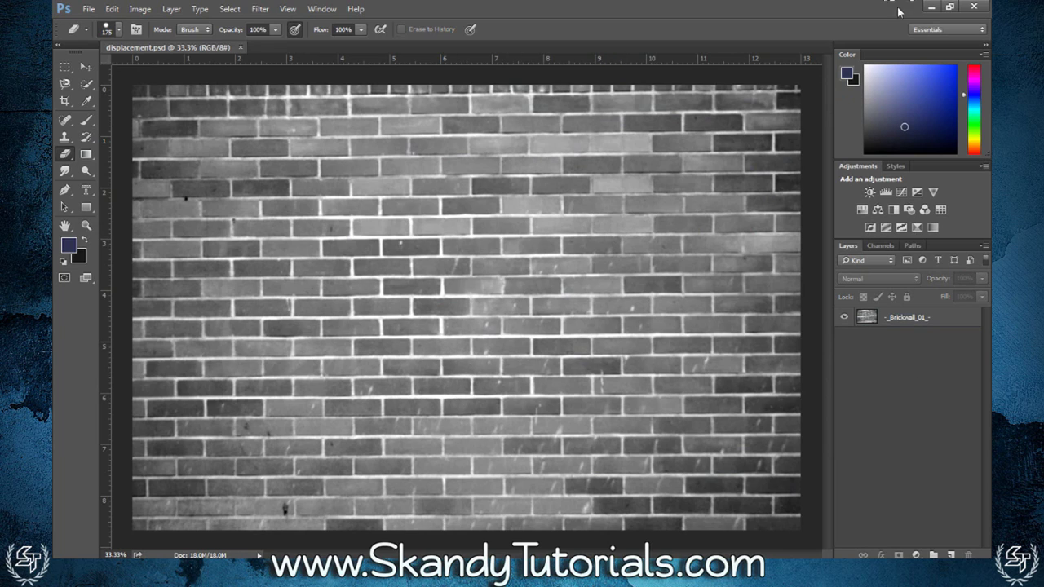
Open the original brick wall JPG from the desktop as a separate document and convert its Background layer to a smart object.
click(930, 7)
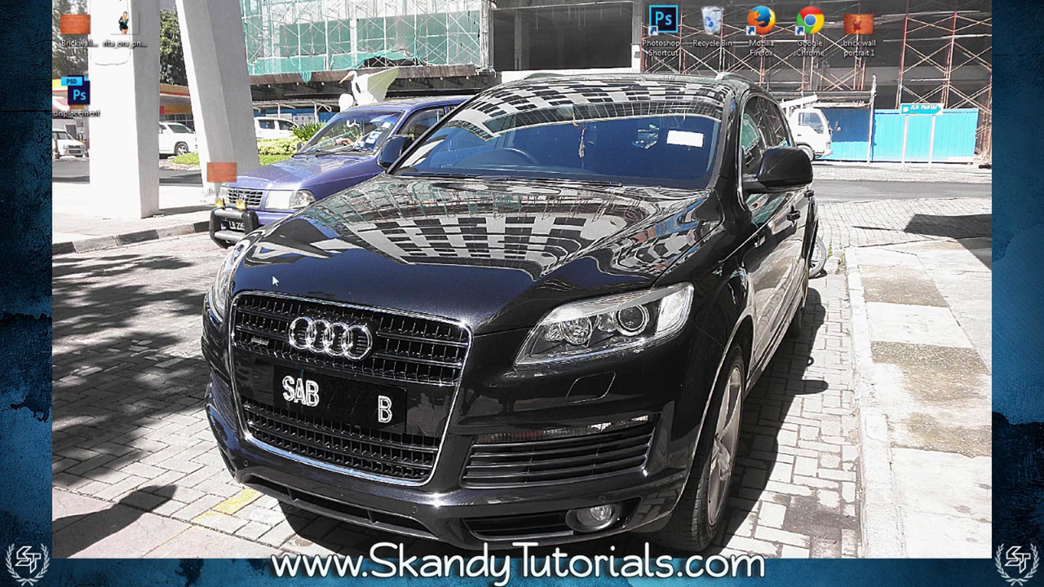
click(292, 561)
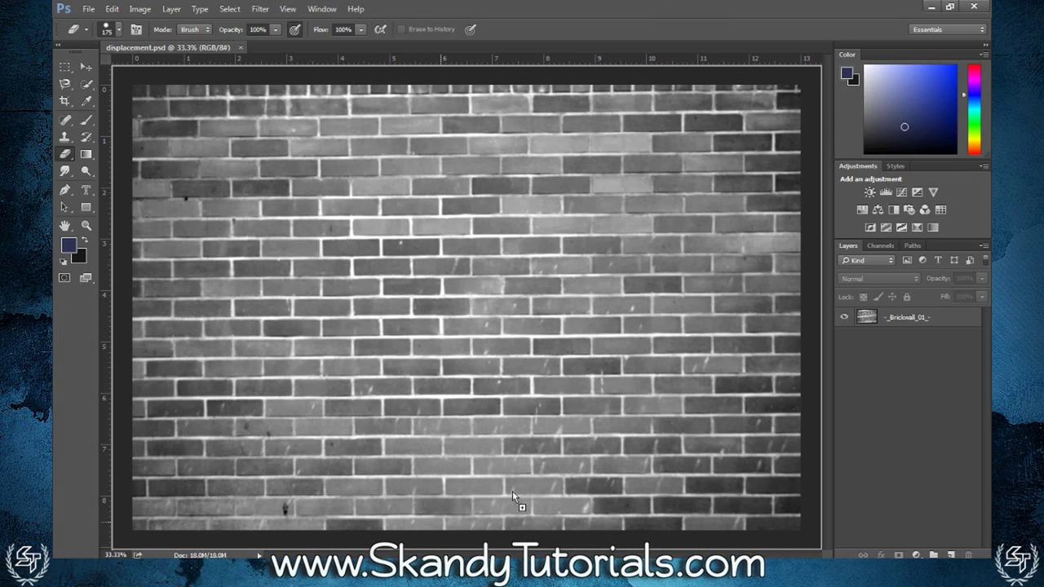
drag(884, 356, 884, 356)
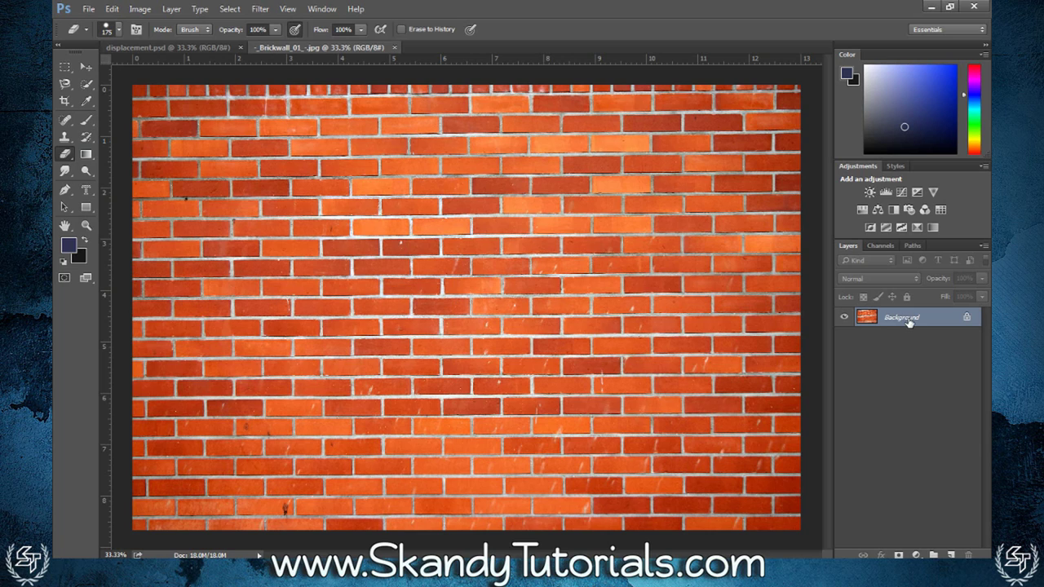
right_click(909, 323)
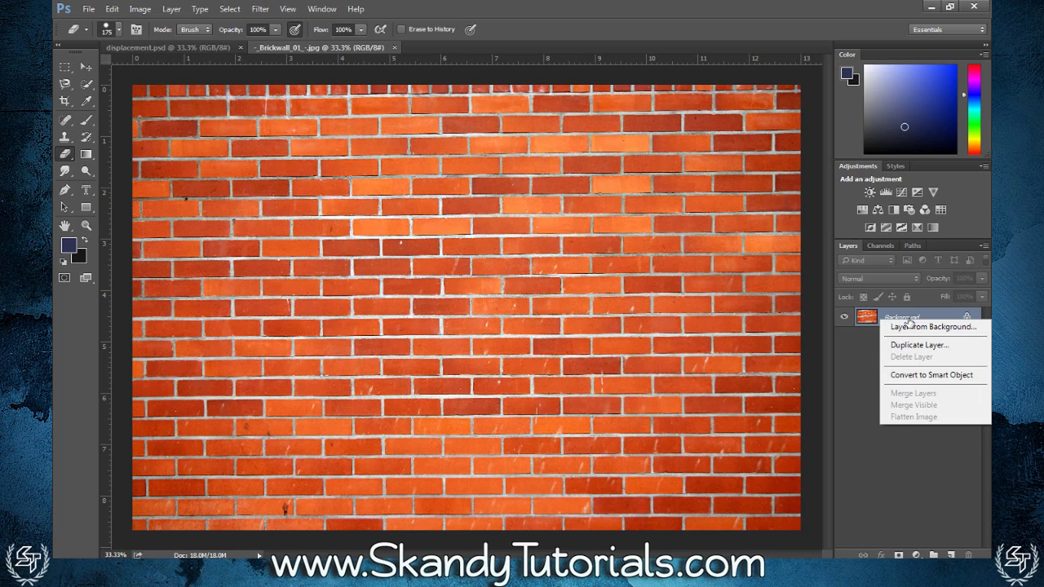
click(912, 377)
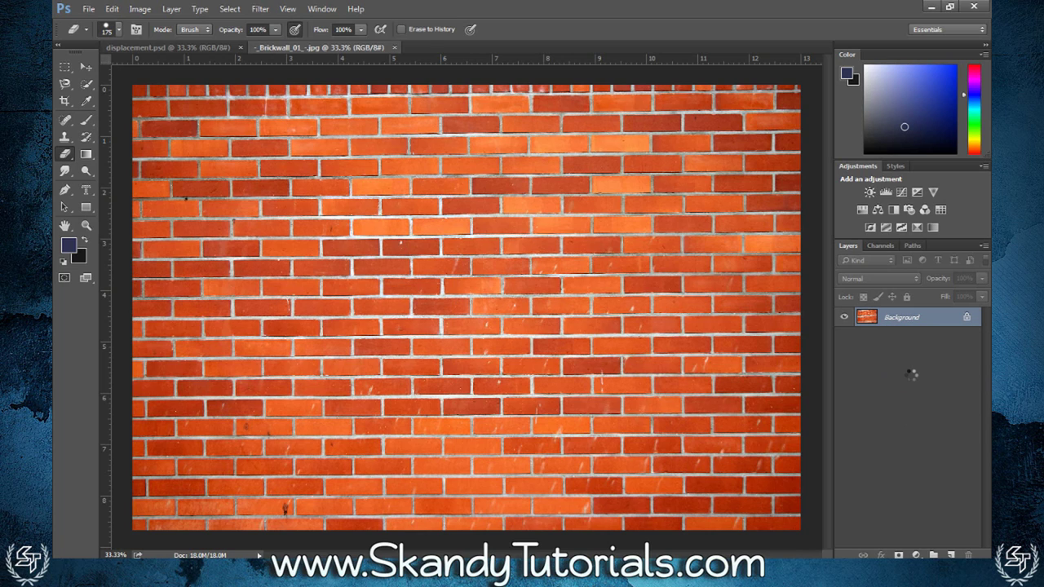
Place the rita_ora_png cut-out image from the desktop centred over the brick wall and commit the placement.
click(927, 7)
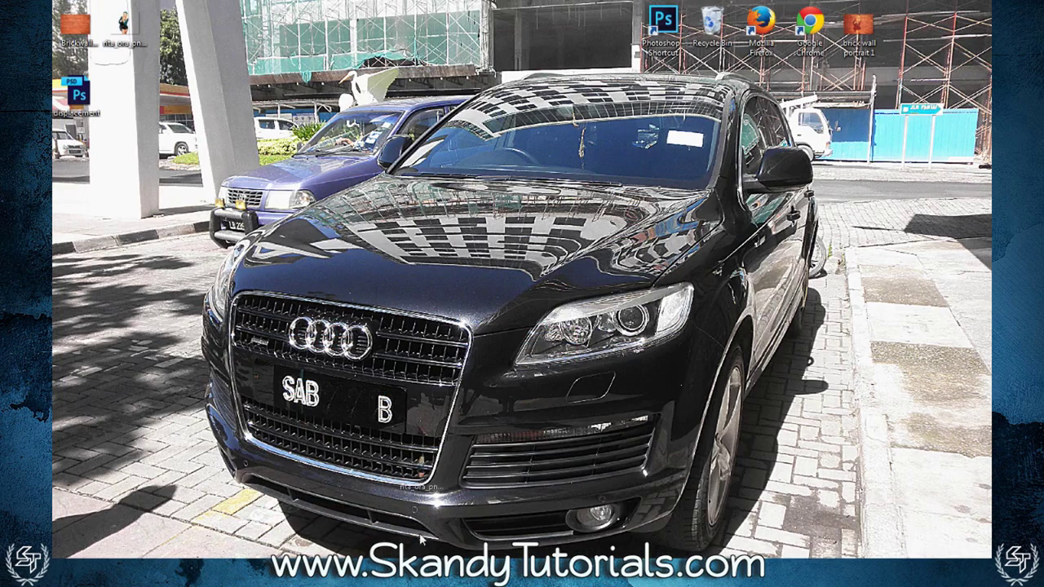
click(261, 571)
drag(390, 383, 386, 383)
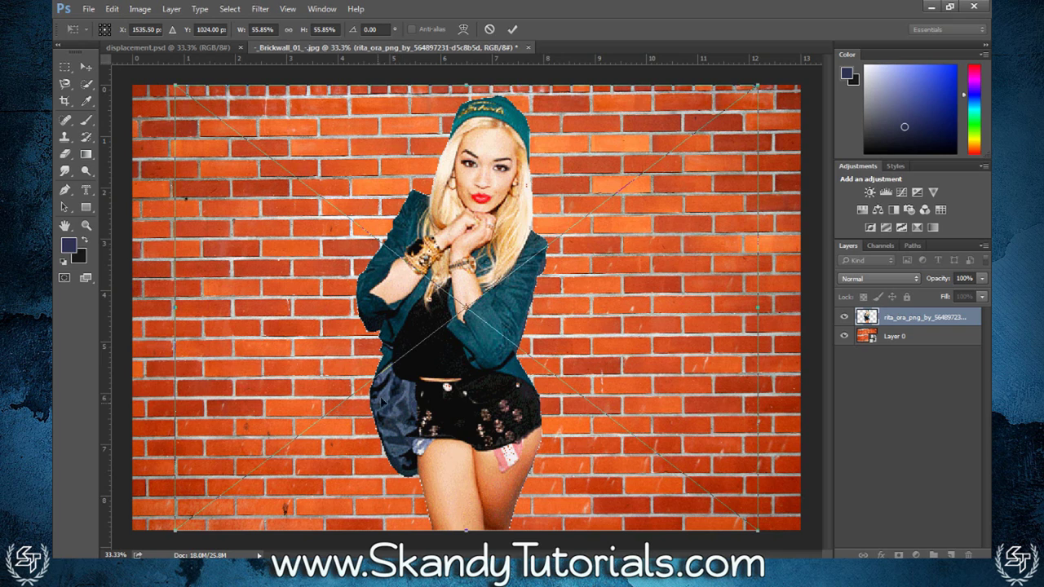
click(512, 28)
key(e)
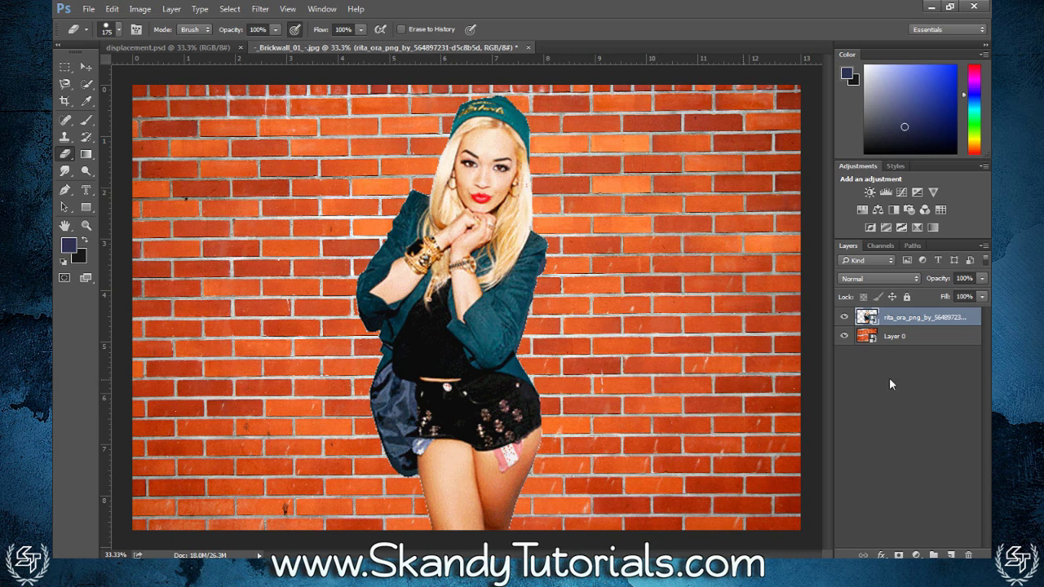
Add a 2 px black outside Stroke at 100% opacity to the placed portrait layer.
double_click(979, 323)
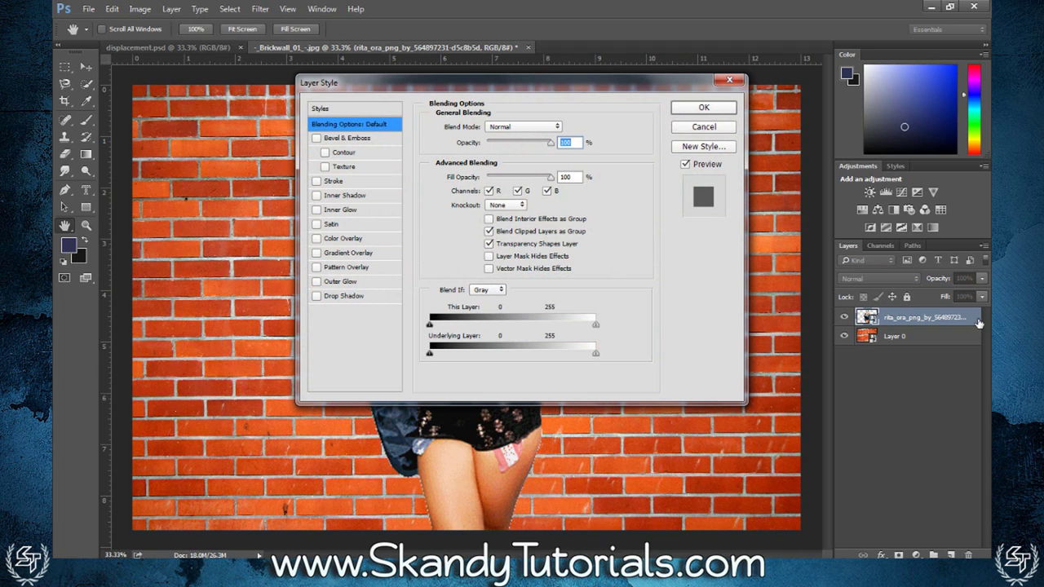
click(336, 182)
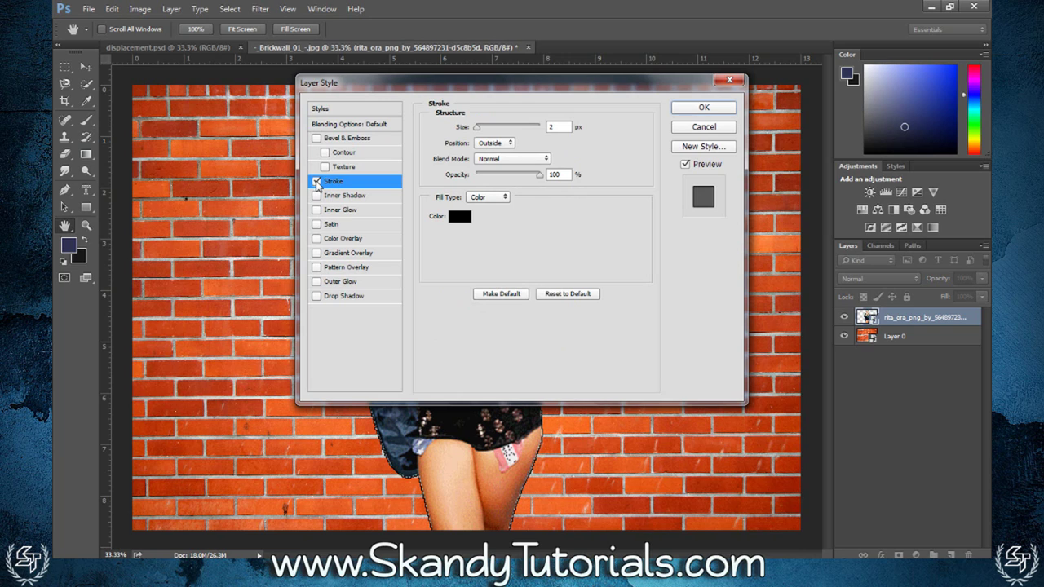
double_click(563, 128)
drag(613, 87, 770, 234)
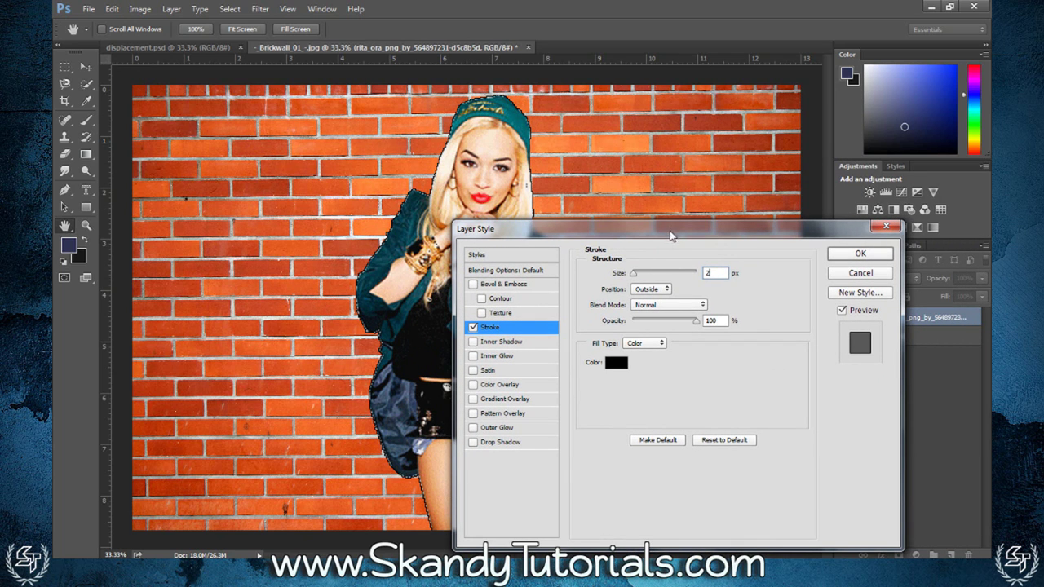
drag(672, 231, 665, 207)
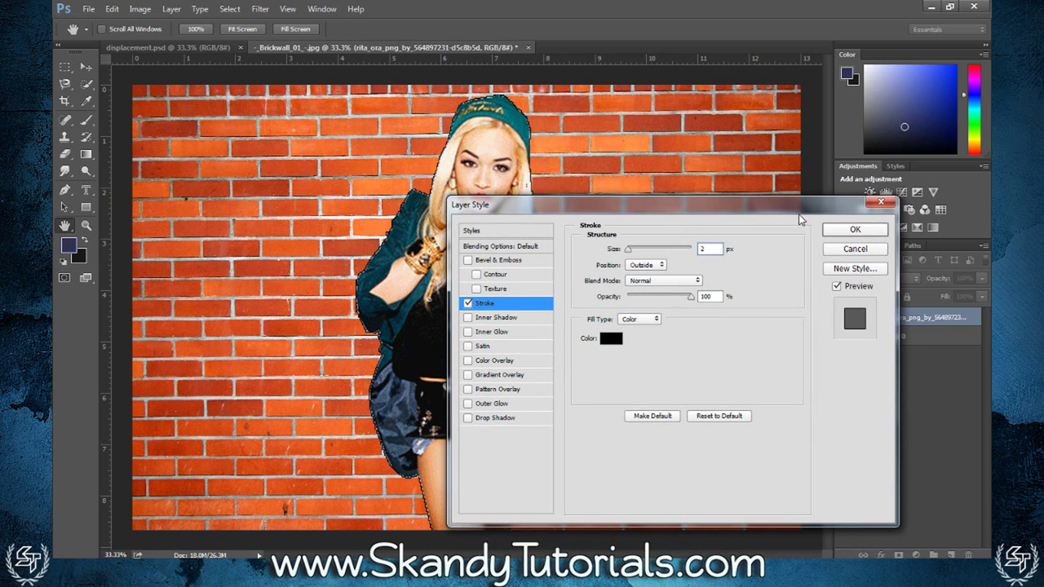
click(853, 230)
key(e)
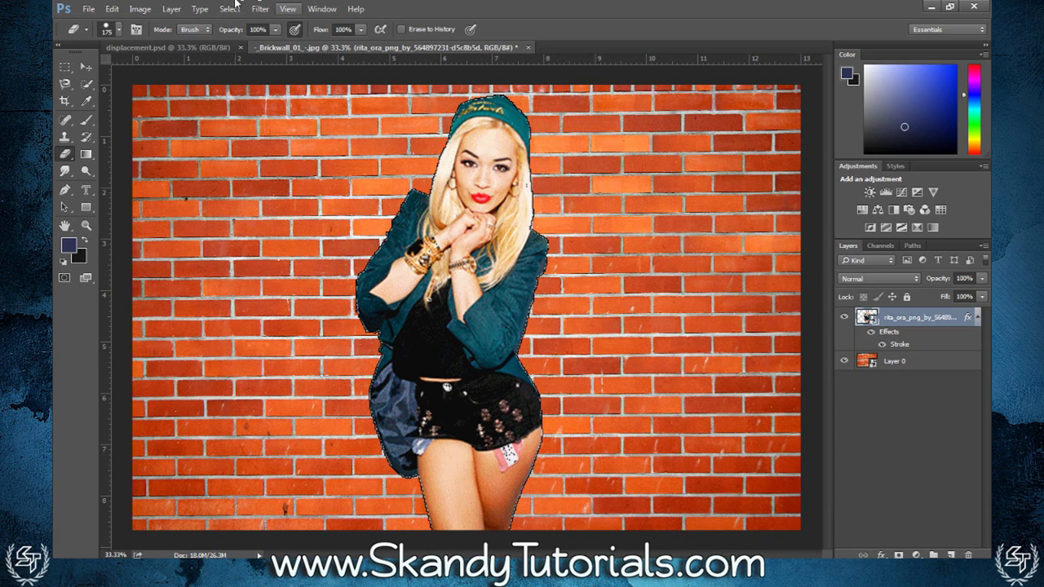
Compare Poster Edges with Fresco in the Filter Gallery and apply Fresco to the portrait with Brush Size 1, Brush Detail 10 and Texture 1.
click(263, 10)
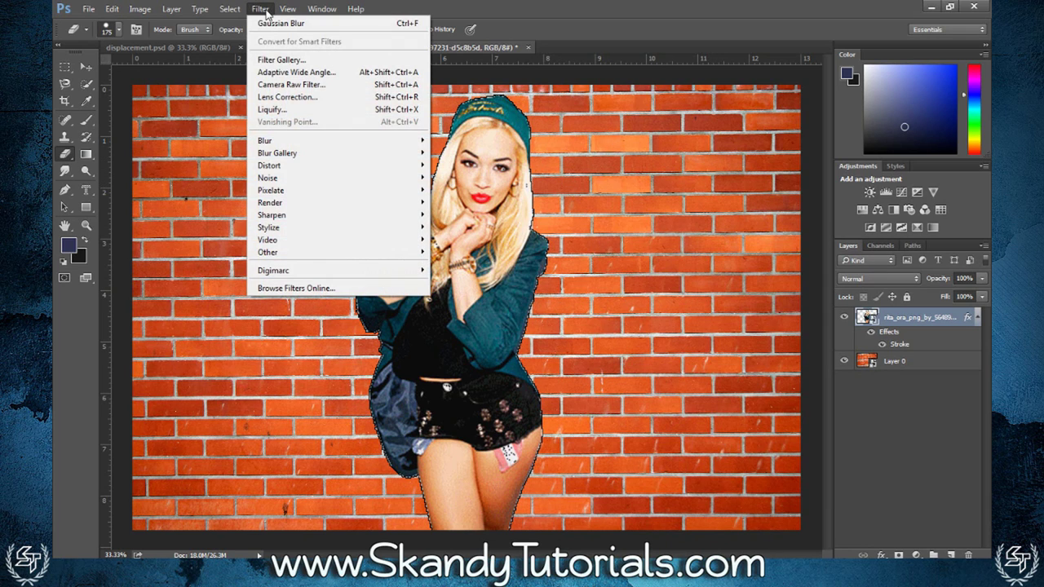
click(293, 61)
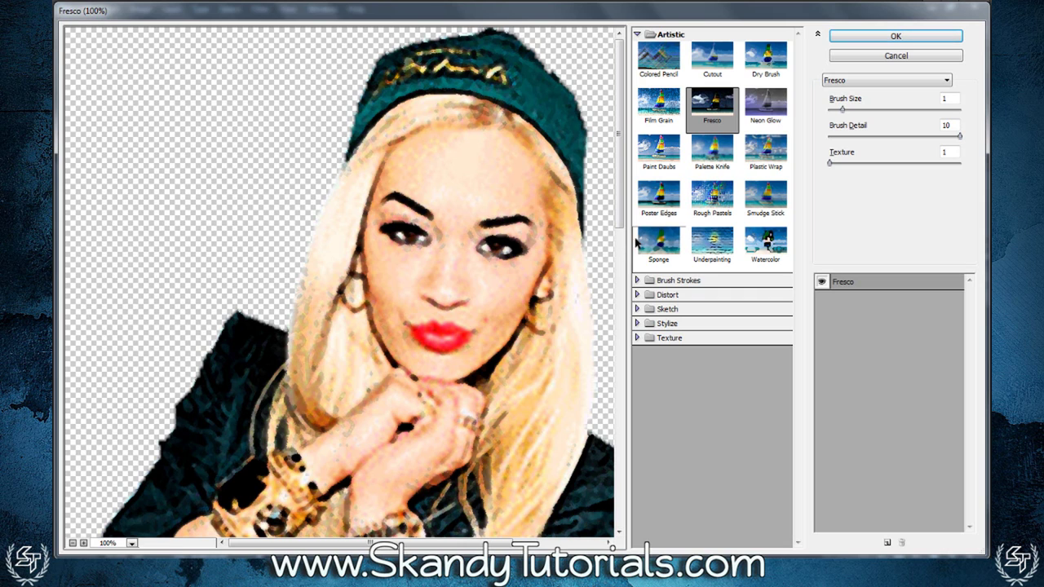
click(657, 204)
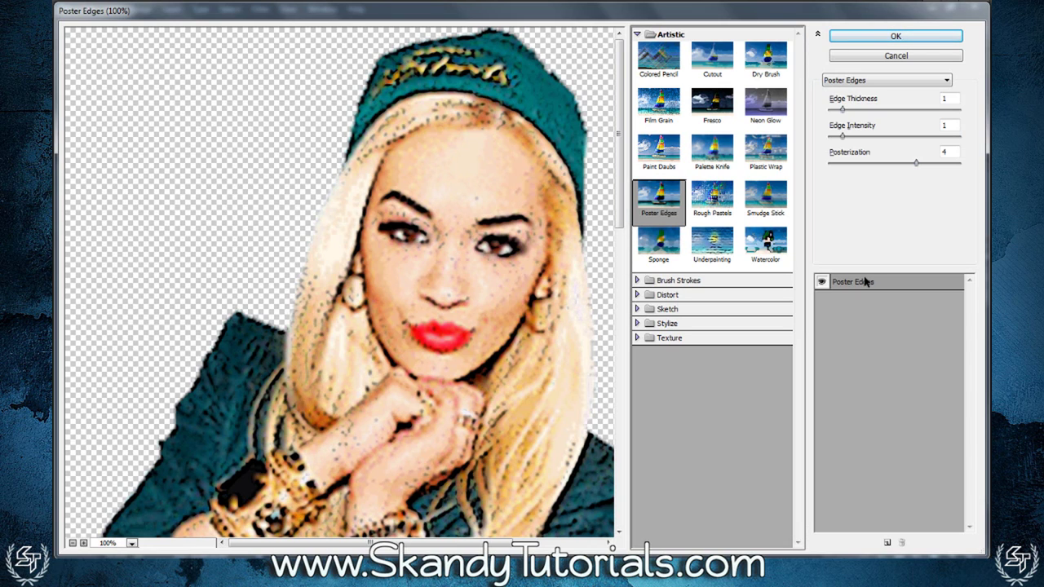
click(714, 117)
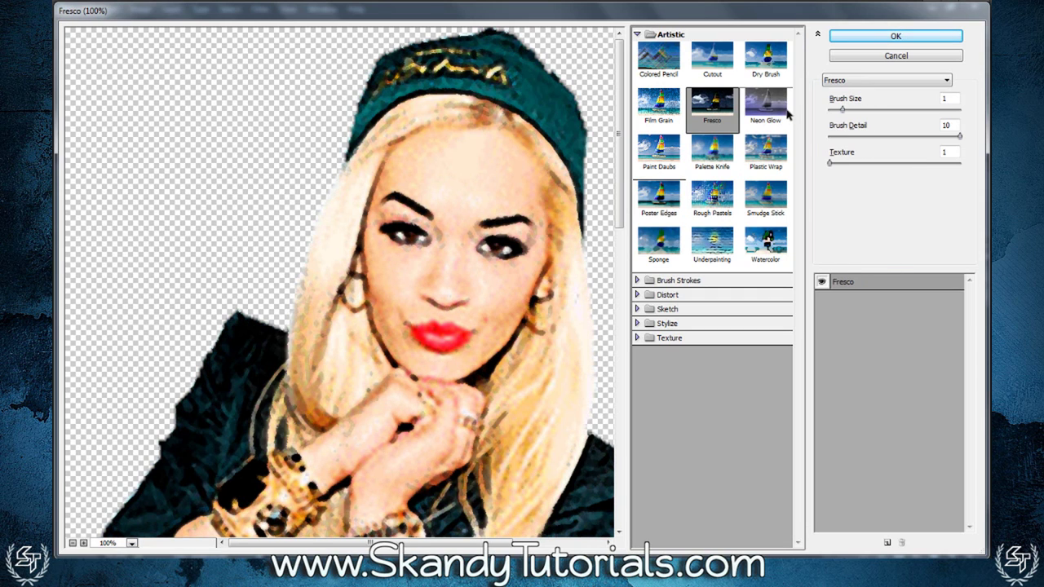
click(895, 37)
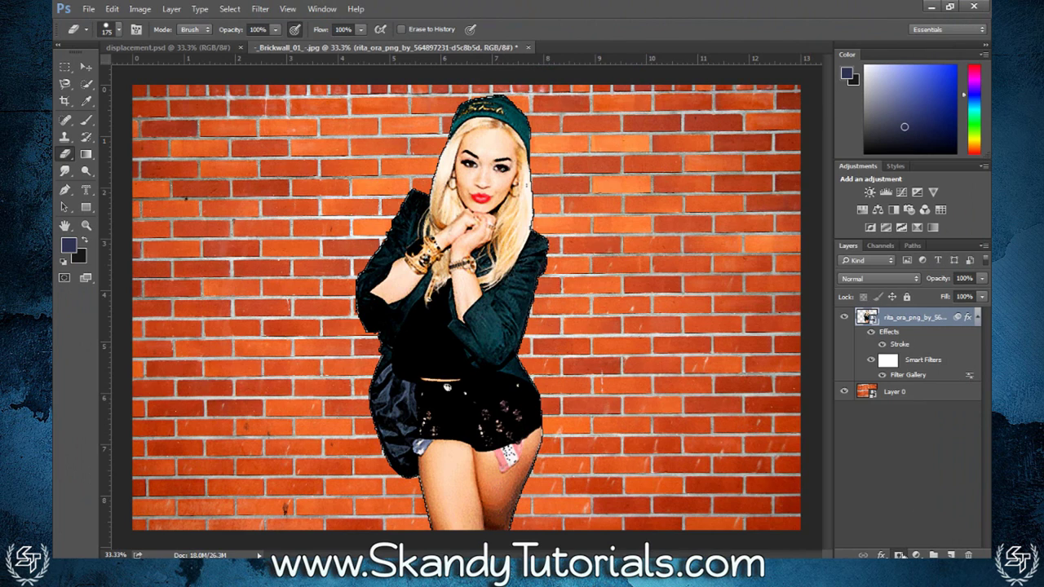
Add a layer mask to the portrait layer and convert the layer with its effects to a smart object.
click(899, 555)
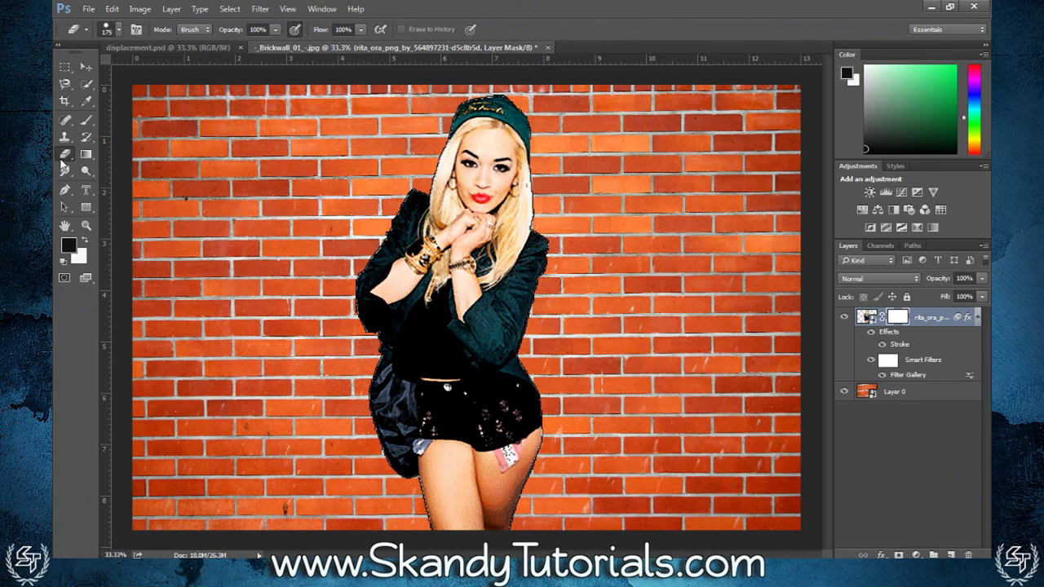
click(866, 151)
right_click(921, 327)
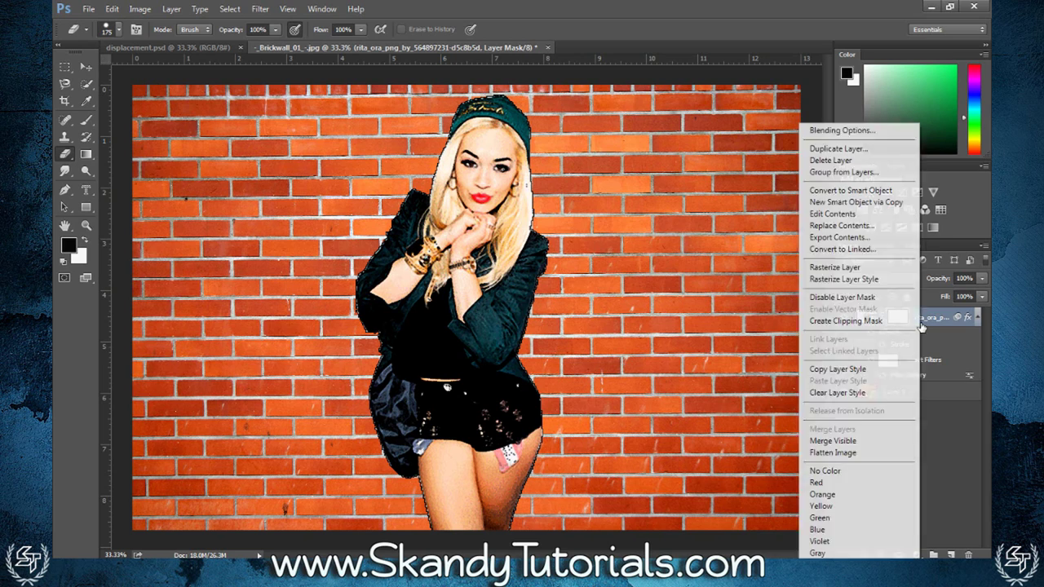
click(881, 190)
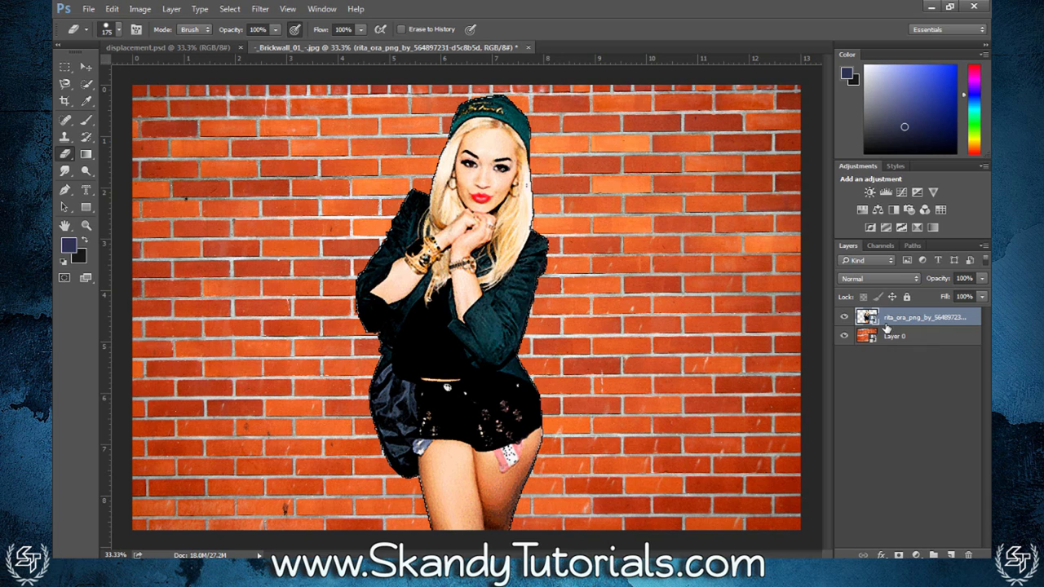
Blend the portrait layer into the wall with Overlay mode at 85% opacity.
click(885, 278)
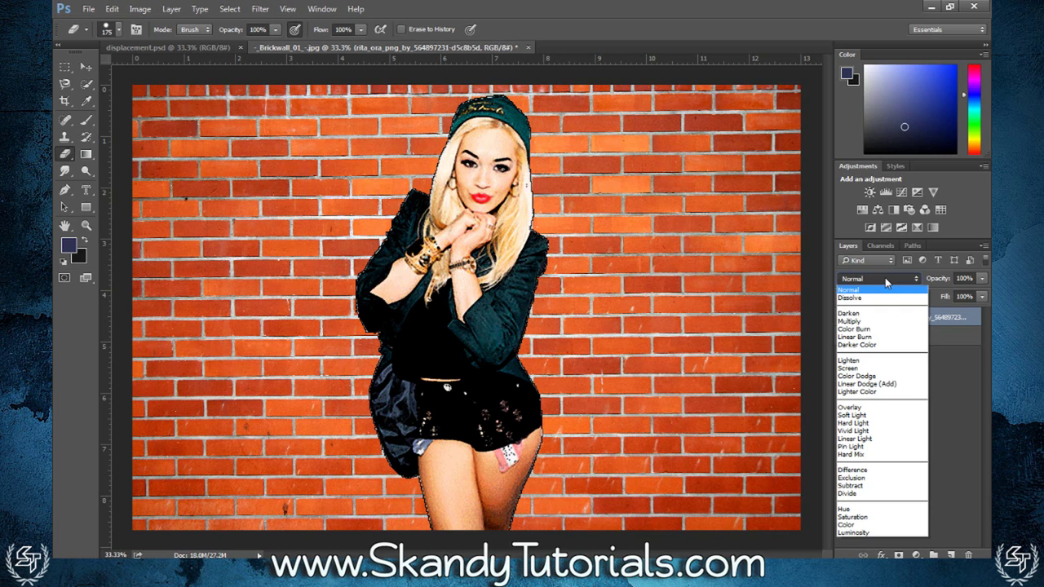
click(869, 407)
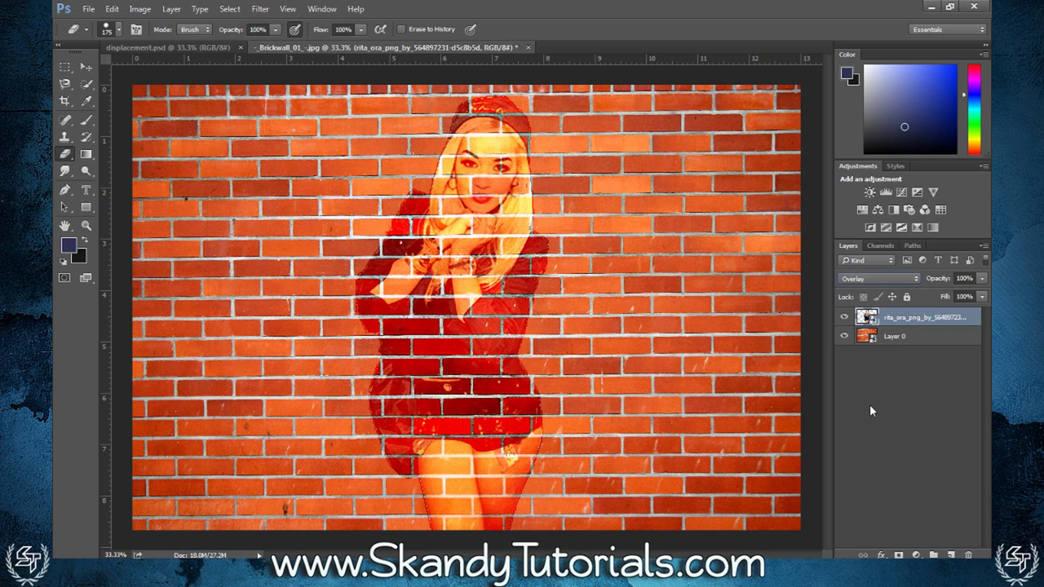
click(980, 278)
drag(968, 293, 965, 292)
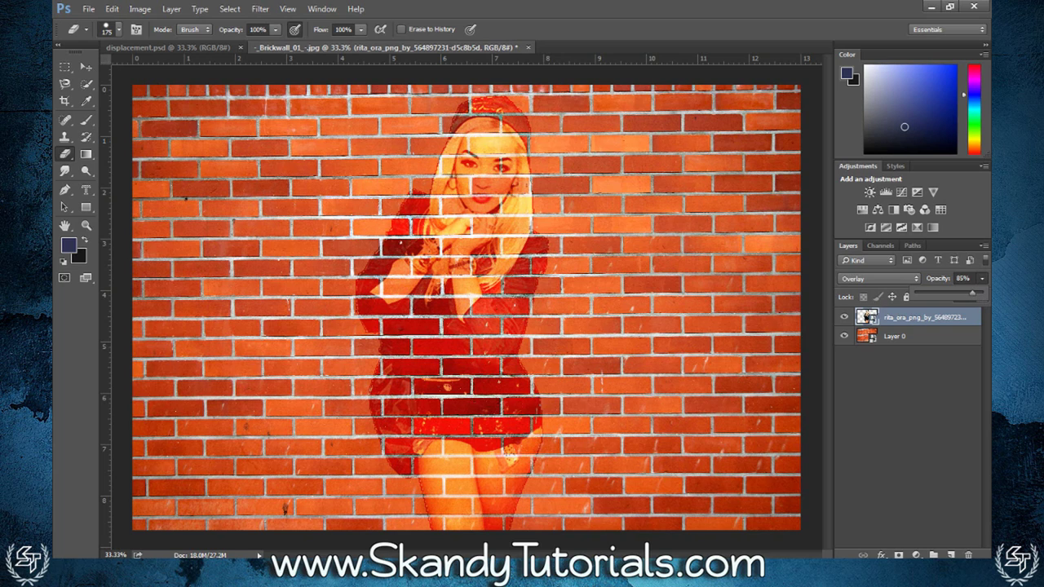
click(981, 279)
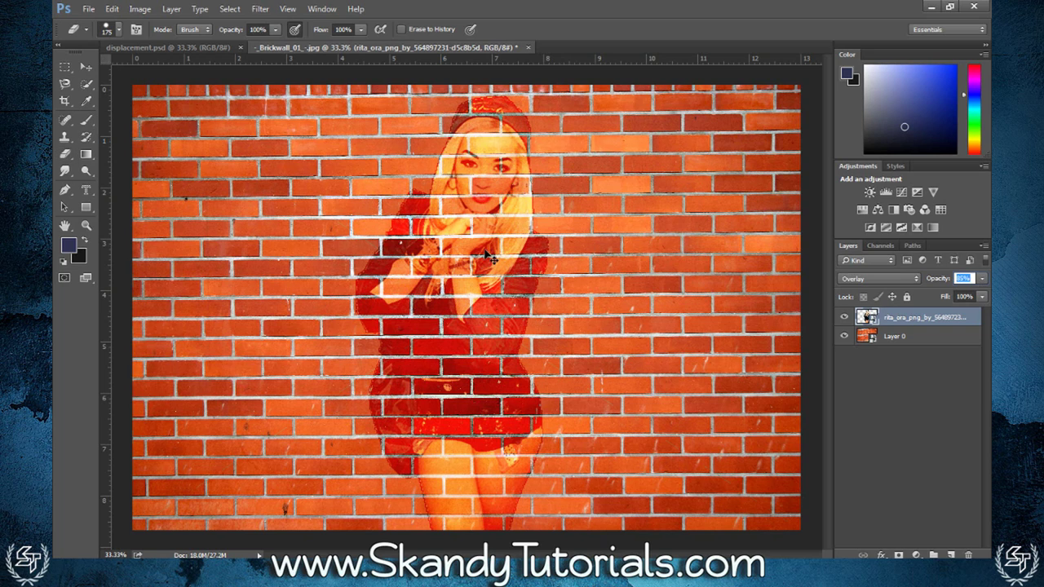
Free-transform the portrait to about 94% width and 93% height, shift it left of the wall's centre and commit.
key(ctrl+t)
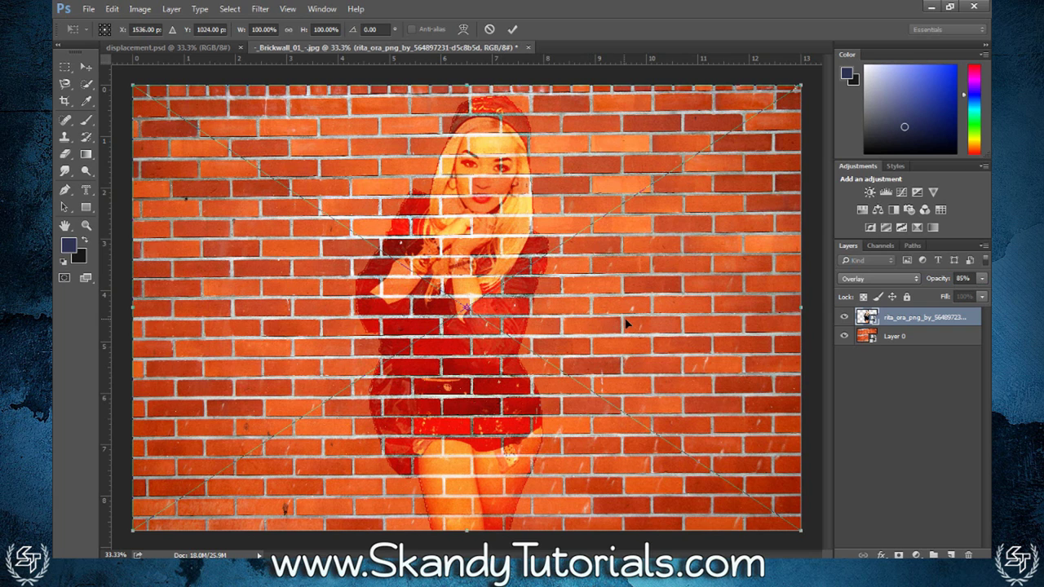
drag(625, 323, 585, 319)
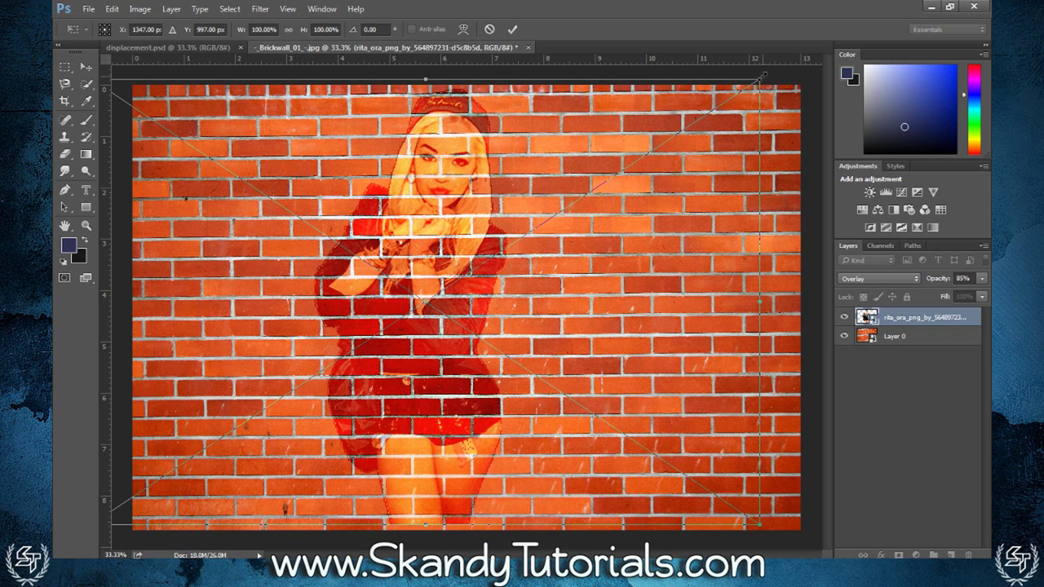
drag(759, 77, 694, 123)
drag(593, 312, 587, 291)
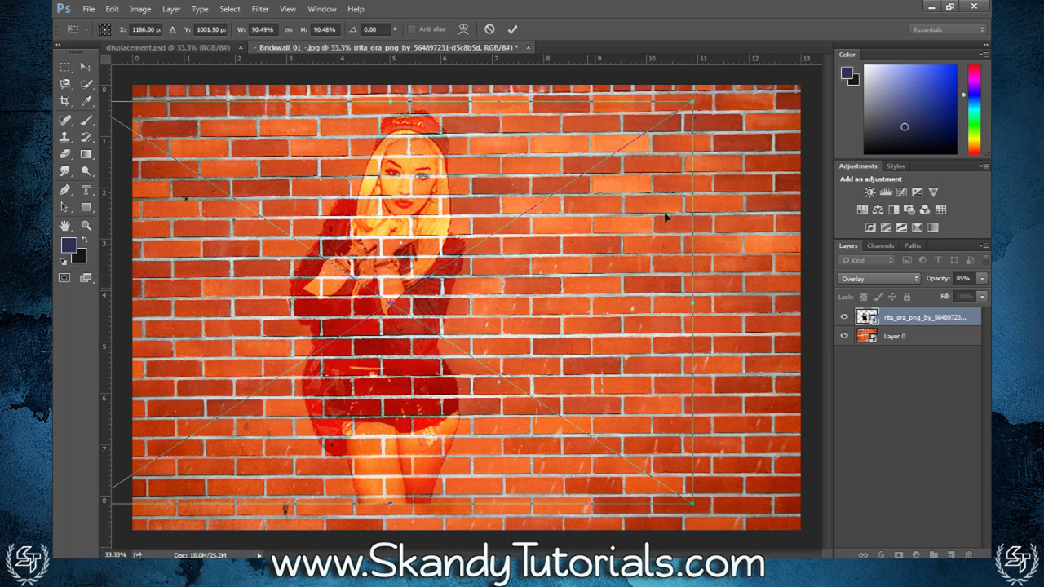
drag(693, 100, 703, 94)
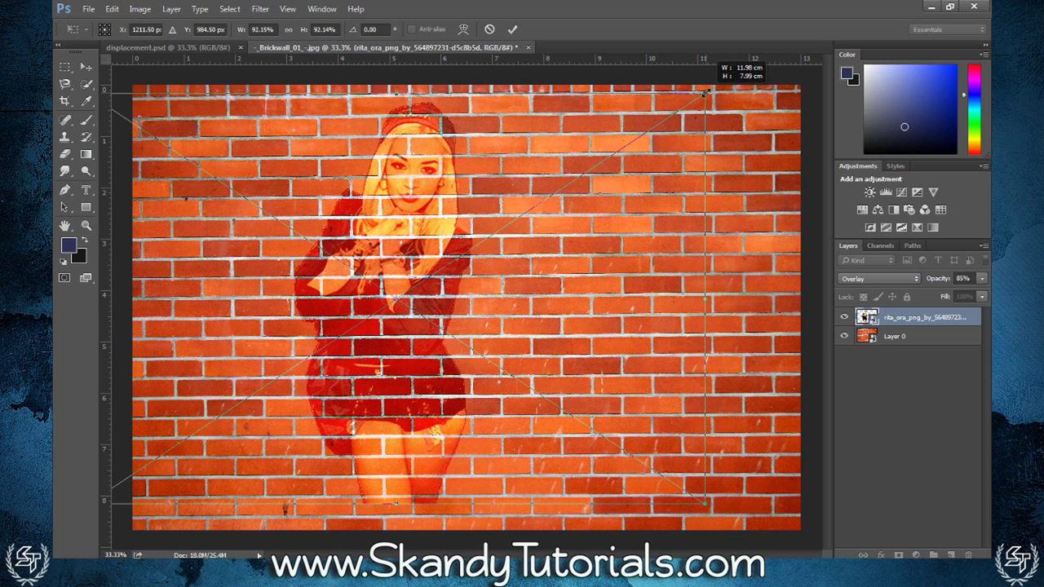
drag(623, 277, 616, 278)
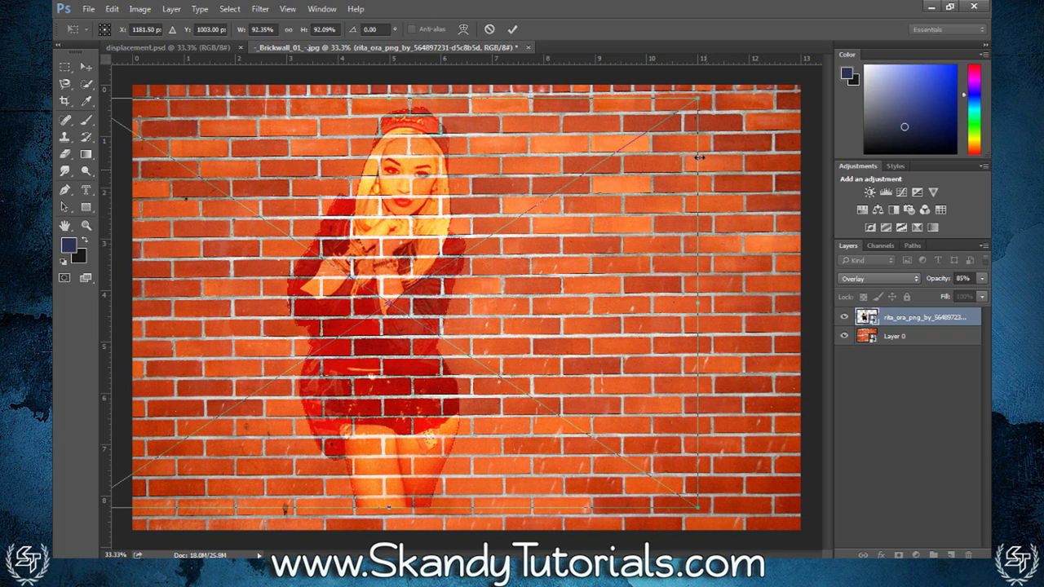
drag(698, 97, 712, 96)
drag(624, 204, 623, 204)
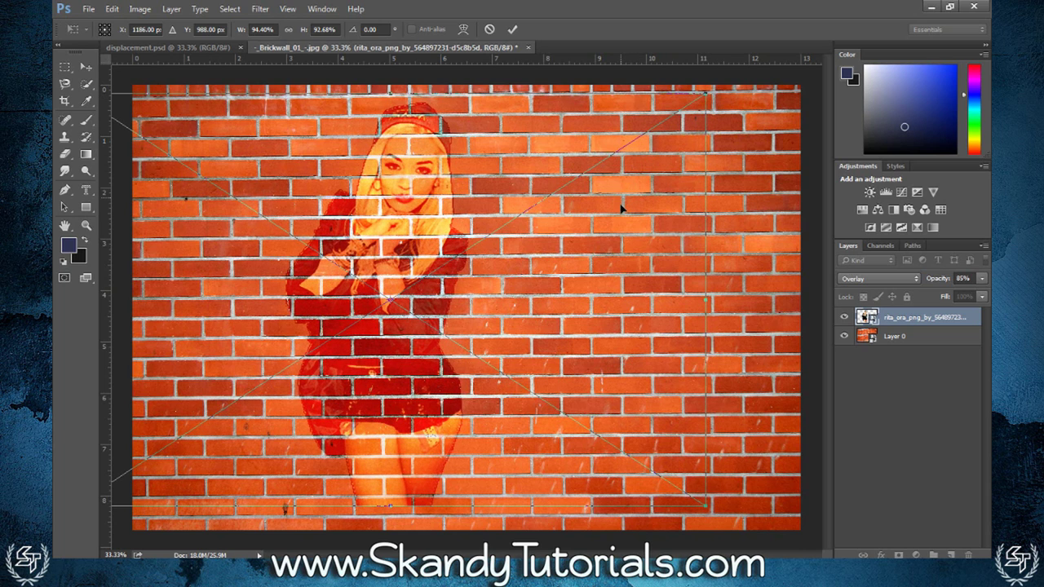
click(513, 31)
key(e)
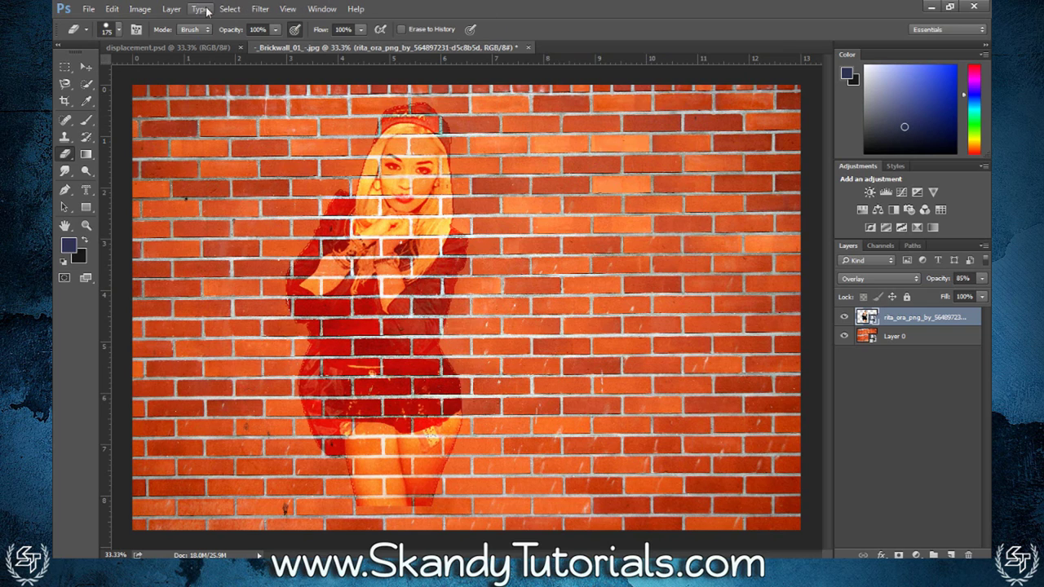
Apply the Displace filter to the portrait with horizontal and vertical scale 5, Stretch To Fit and Repeat Edge Pixels, using the displacement PSD as map.
click(259, 9)
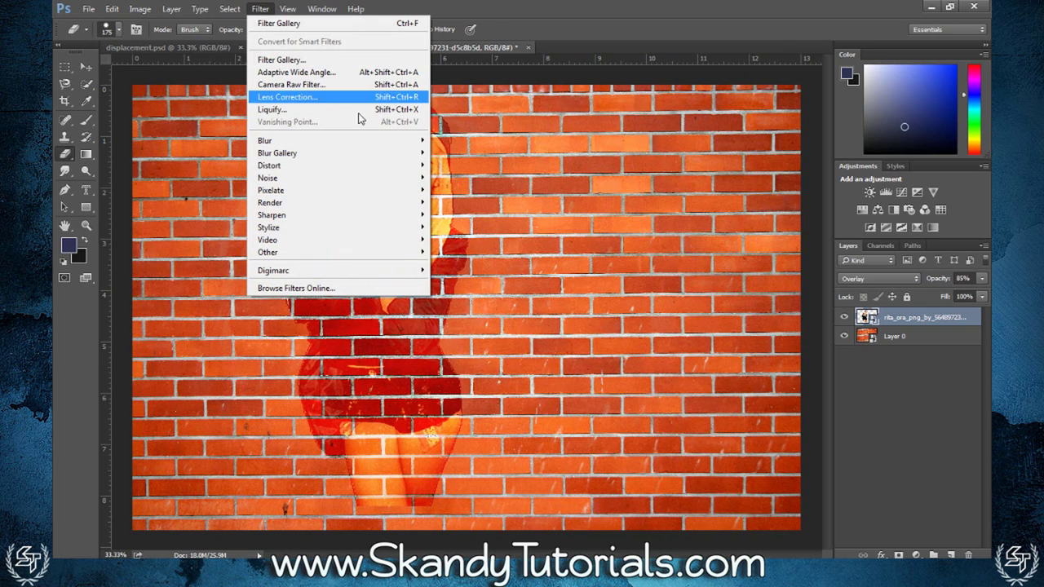
mouse_move(400, 167)
click(441, 167)
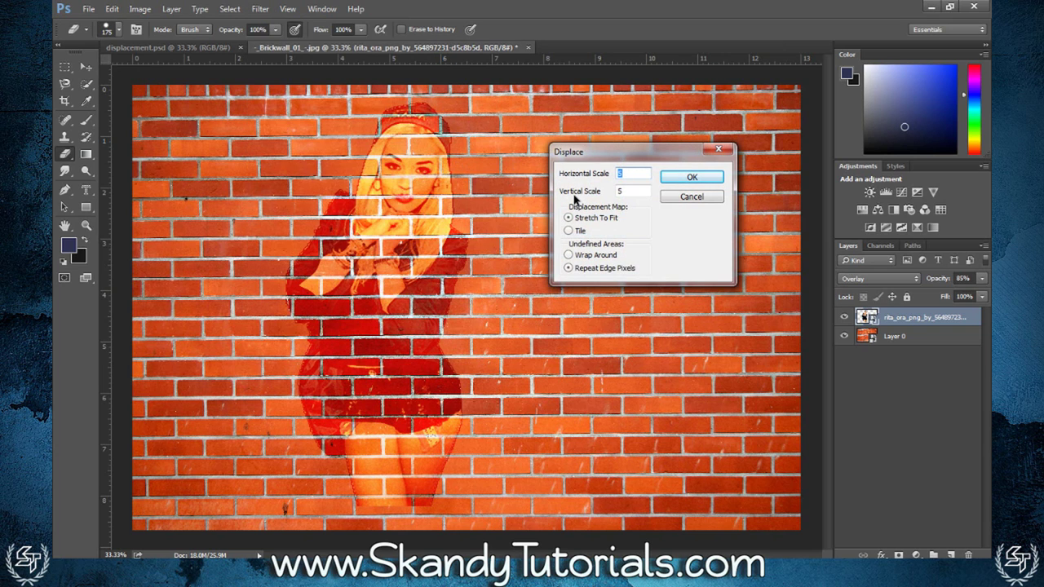
click(640, 191)
click(691, 178)
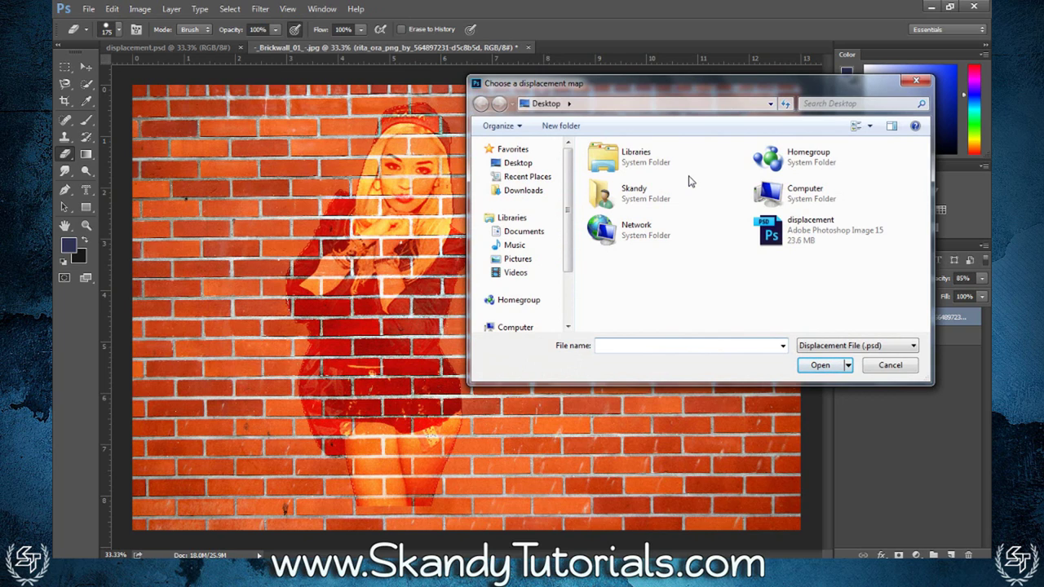
click(798, 237)
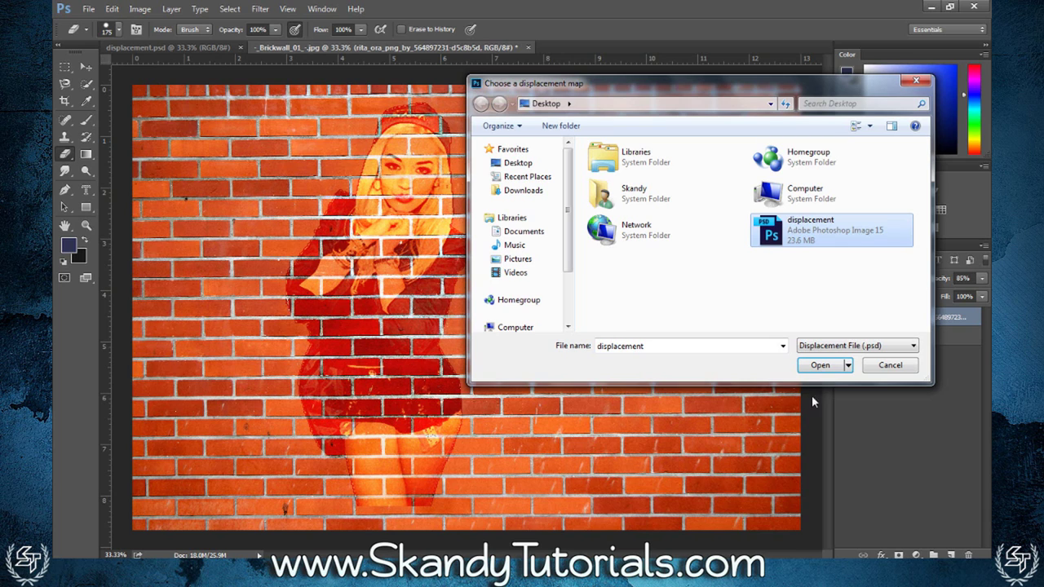
click(820, 366)
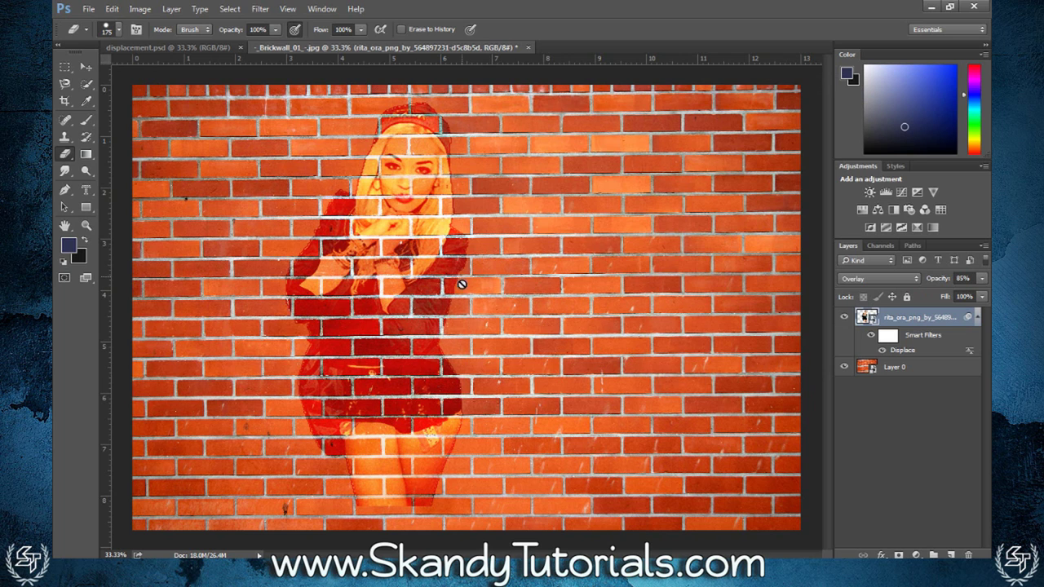
scroll(455, 365, up, 5)
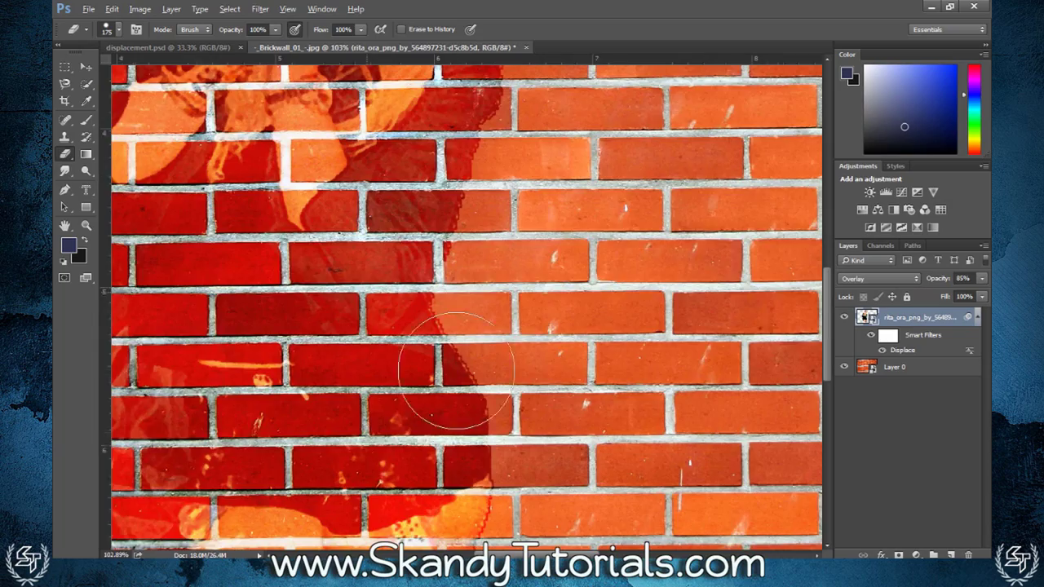
scroll(402, 235, down, 4)
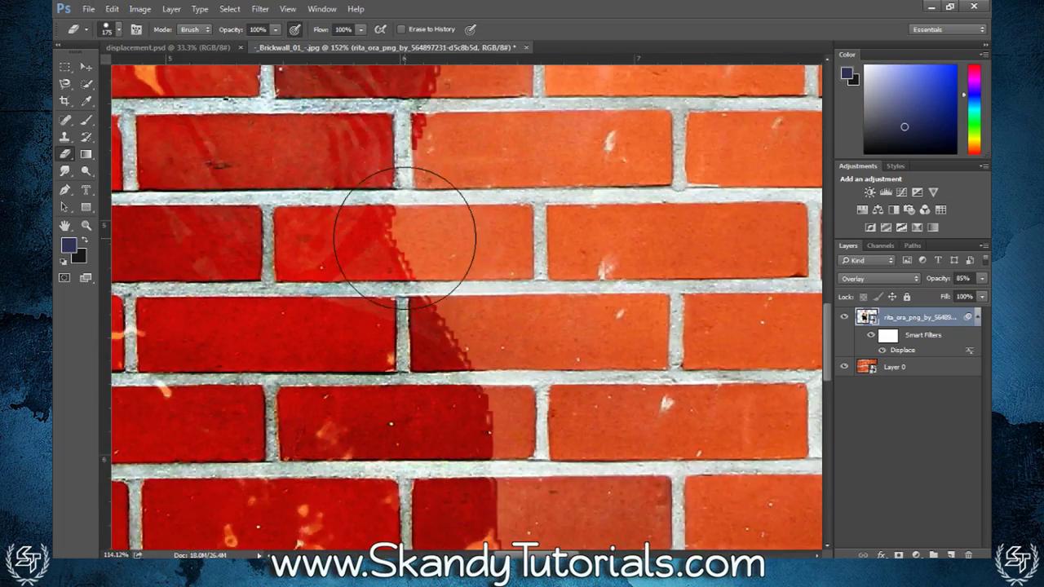
scroll(403, 236, down, 3)
scroll(402, 236, up, 4)
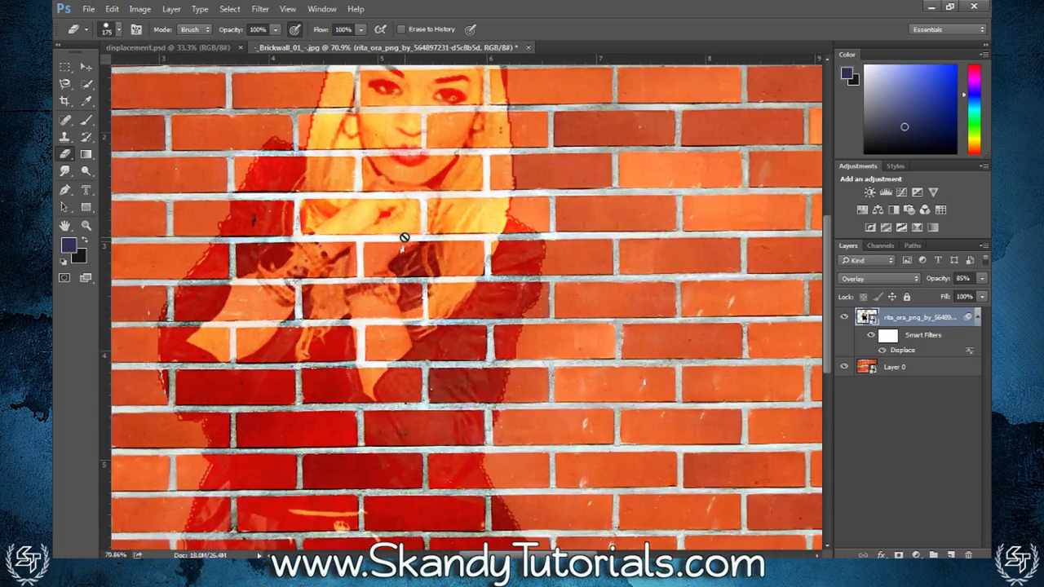
scroll(403, 236, down, 3)
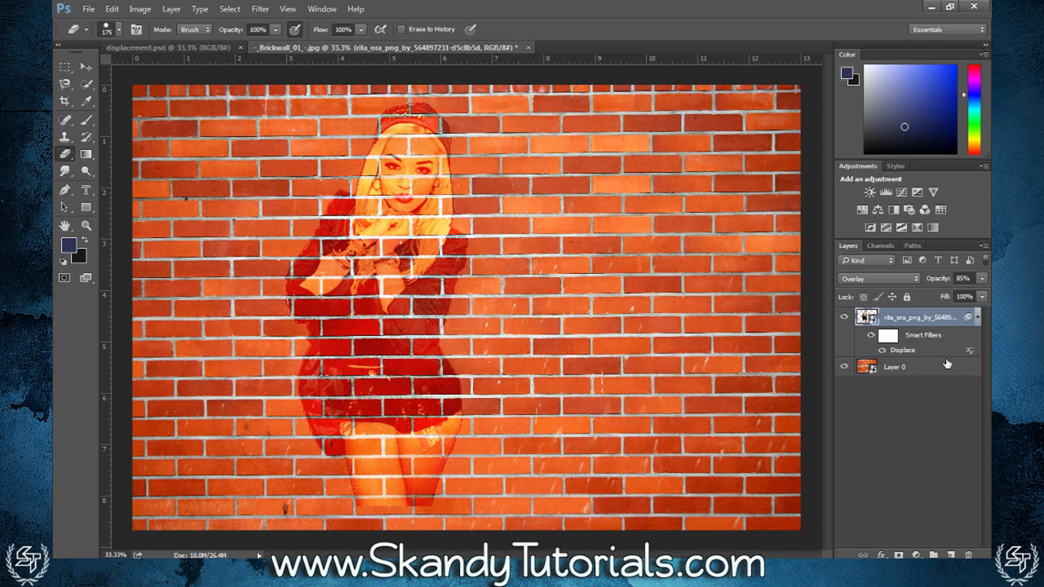
Duplicate the displaced portrait layer and set the copy to Soft Light at 75% opacity.
key(ctrl+j)
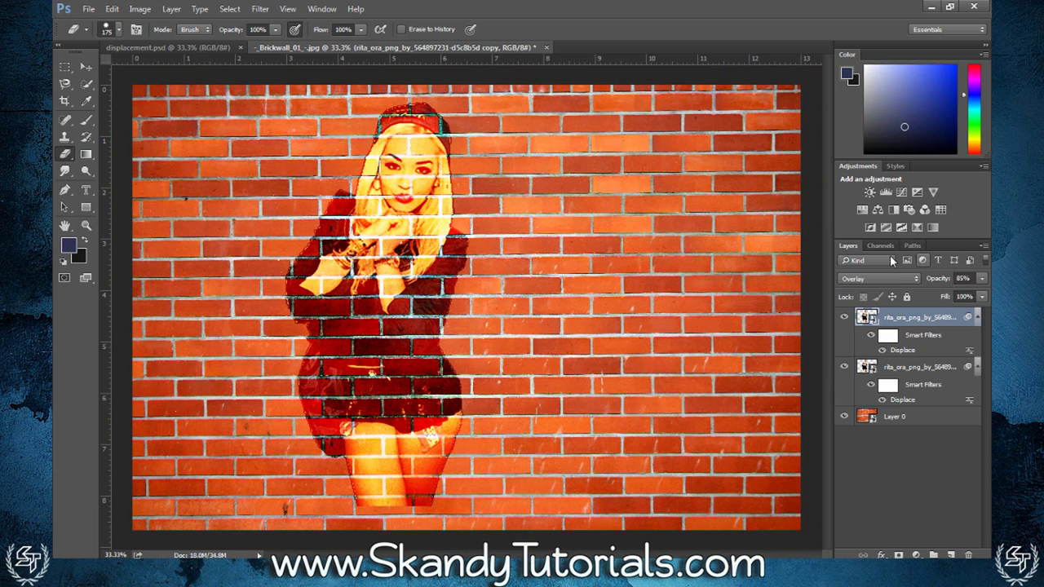
click(894, 278)
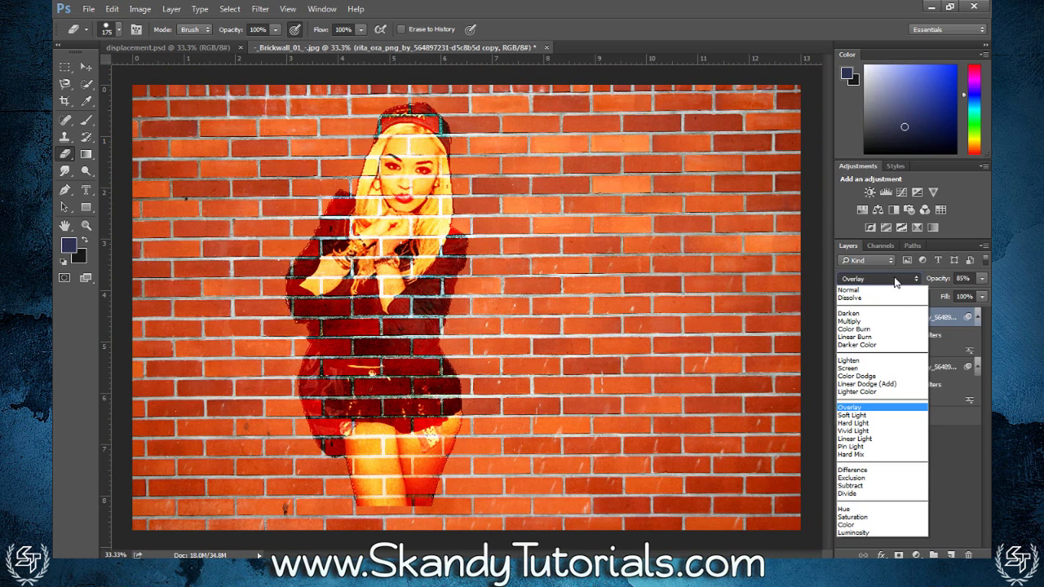
click(870, 415)
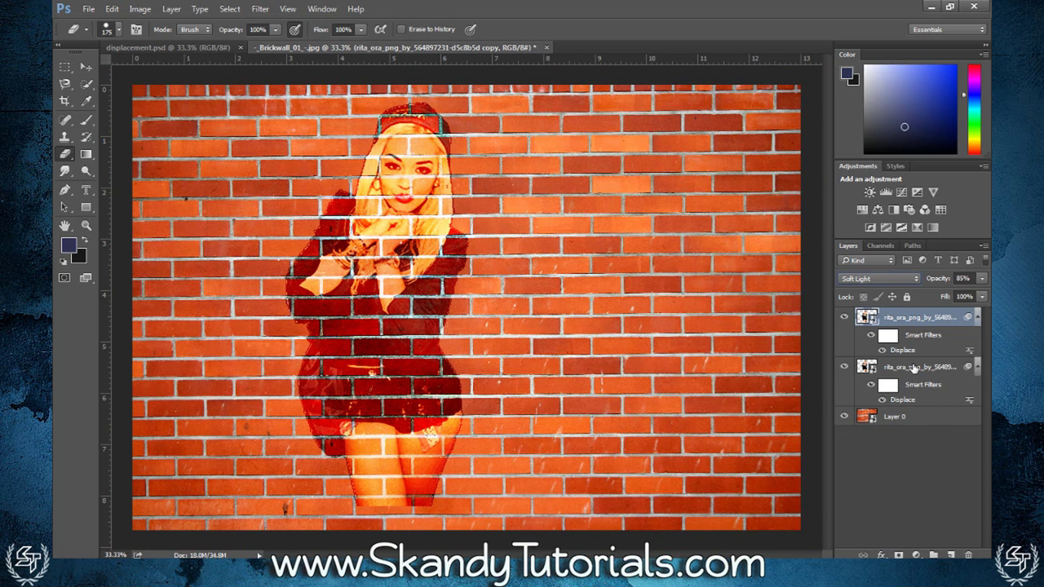
click(981, 278)
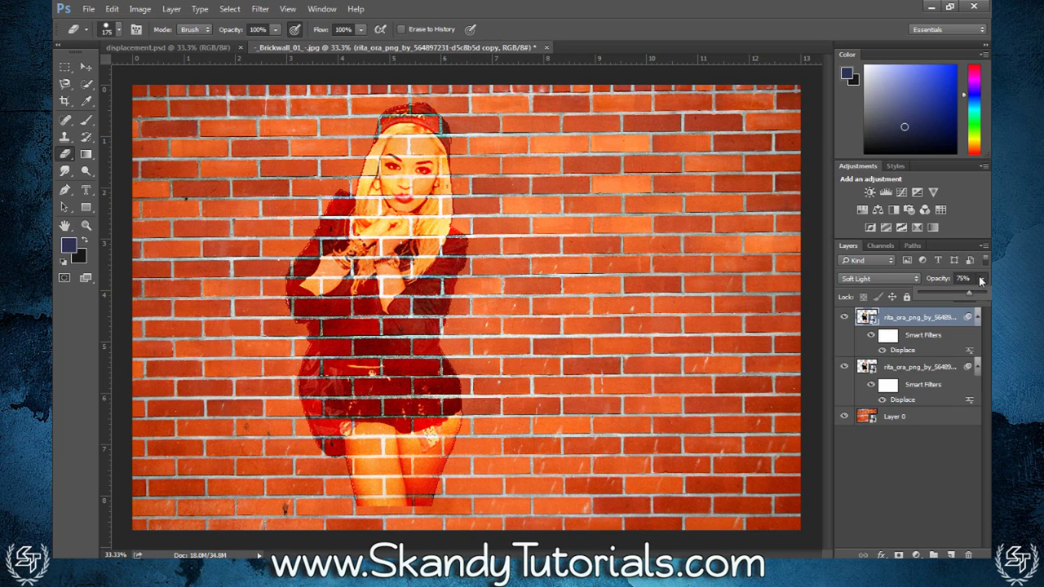
click(978, 277)
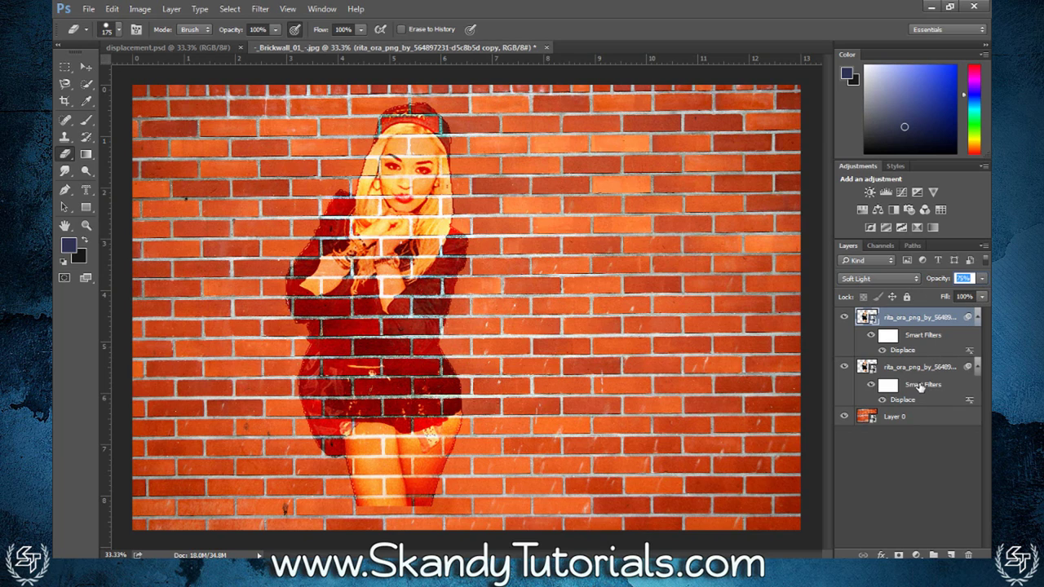
Stamp all visible layers into a new merged layer on top and hide the three layers beneath it.
shift+click(912, 369)
shift+click(913, 418)
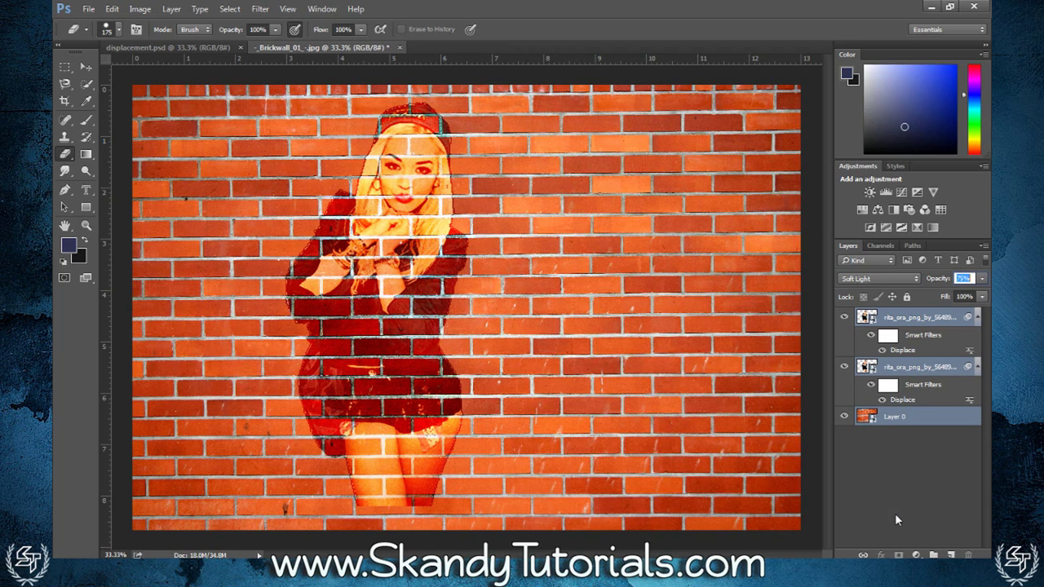
text(6)
click(893, 481)
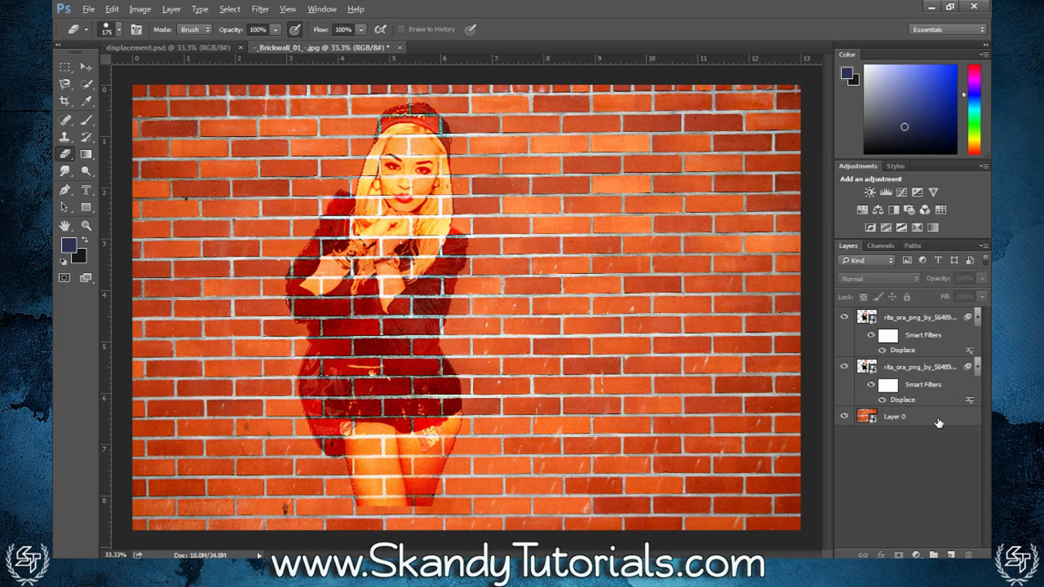
key(ctrl+shift+alt+e)
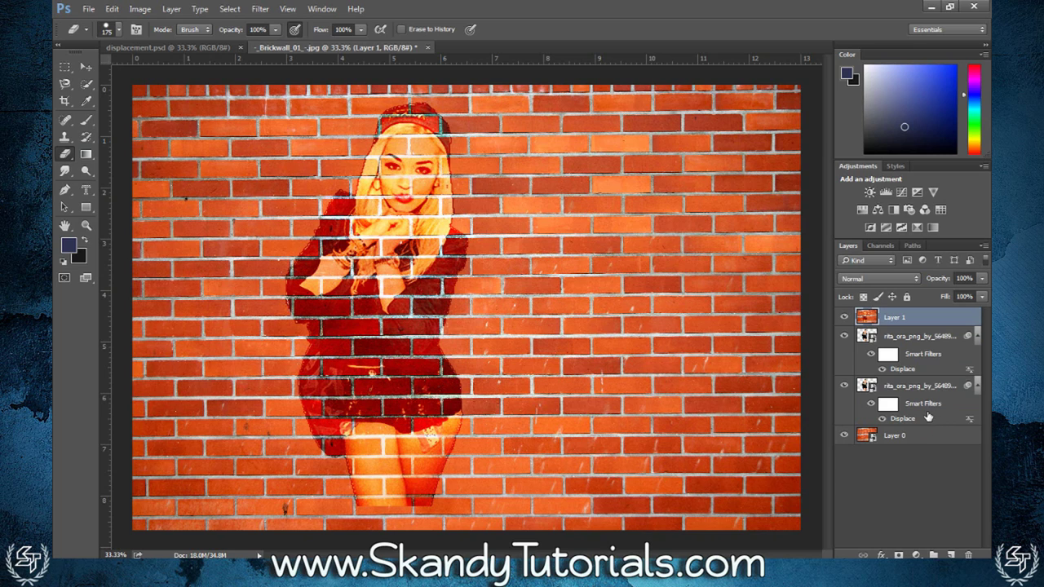
click(845, 336)
click(844, 385)
click(845, 436)
Apply a Perspective transform to the merged layer, stretching its left edge vertically to about 124% height and 4.5° vertical skew, and commit.
click(111, 10)
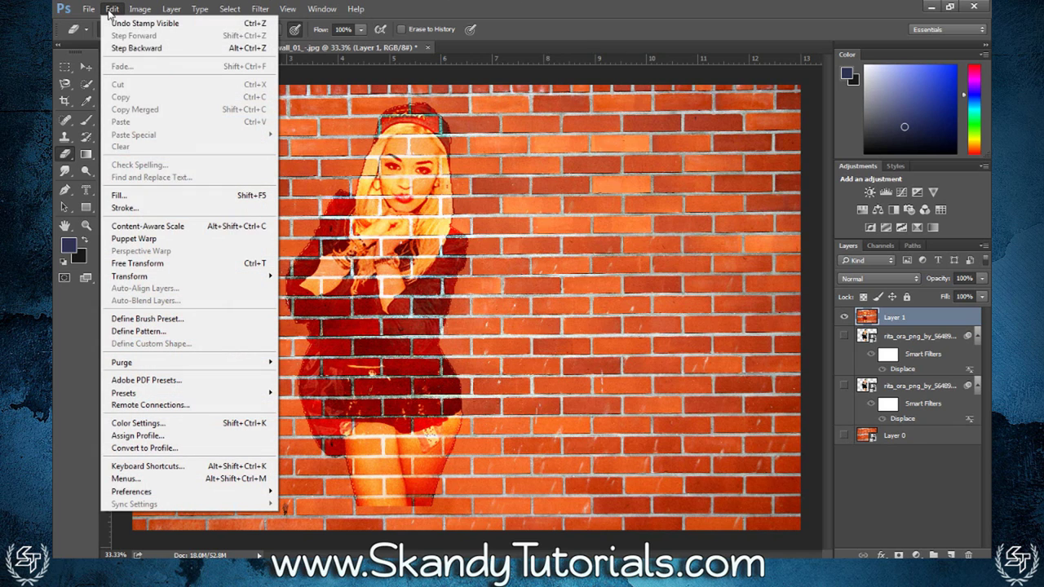
mouse_move(238, 279)
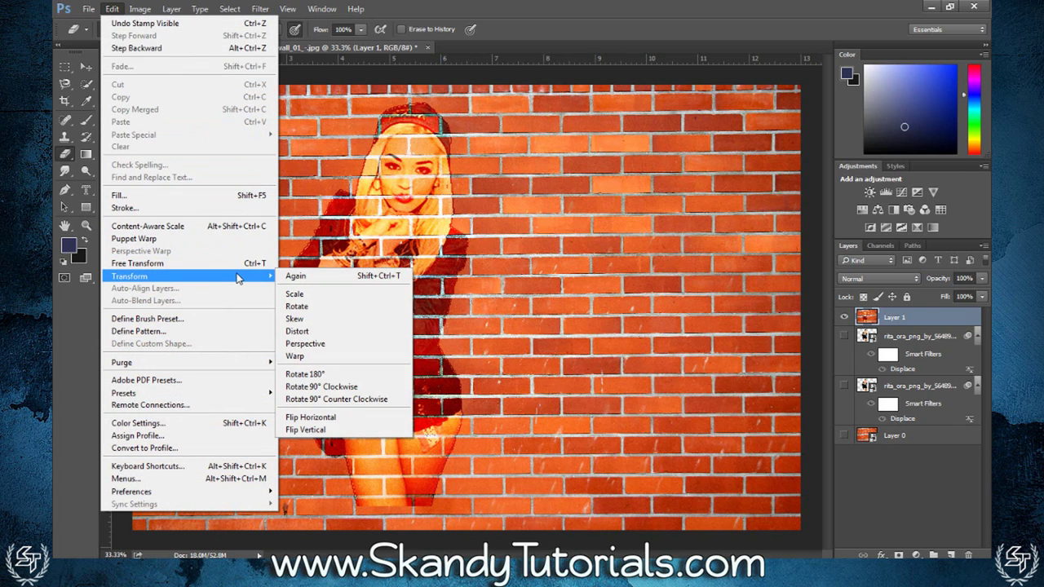
click(356, 349)
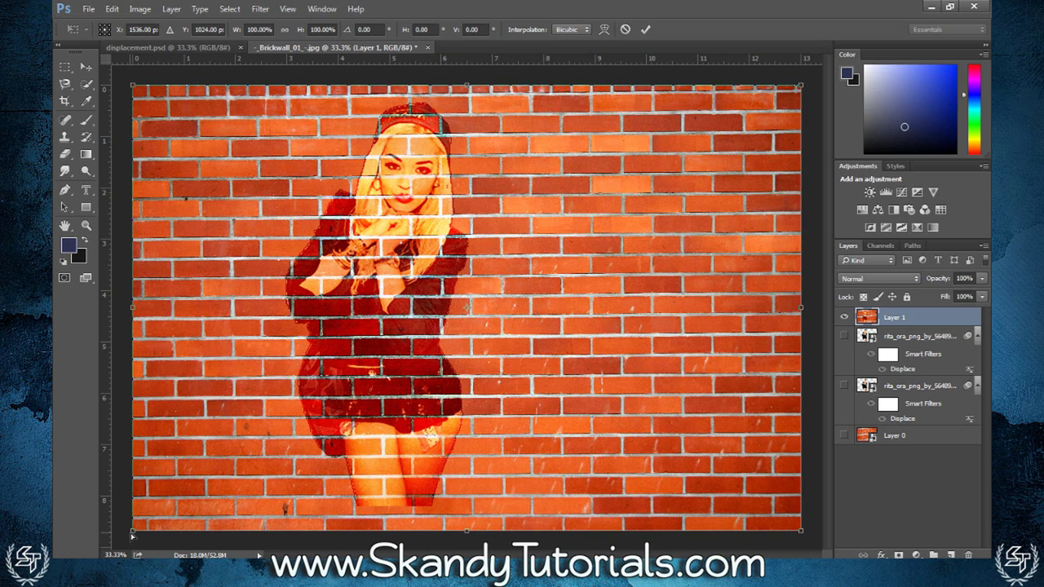
drag(135, 535, 143, 586)
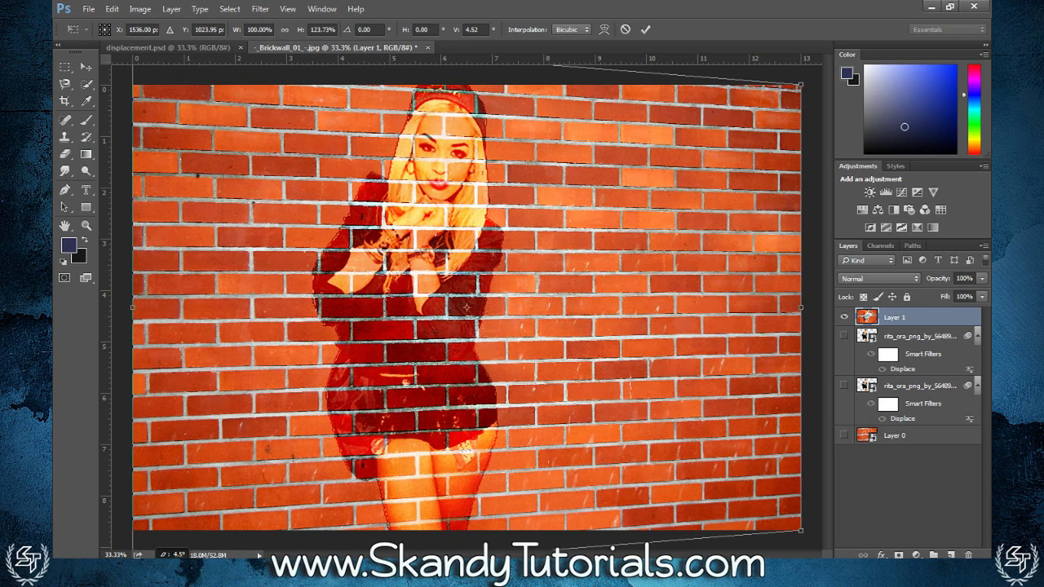
drag(144, 586, 143, 586)
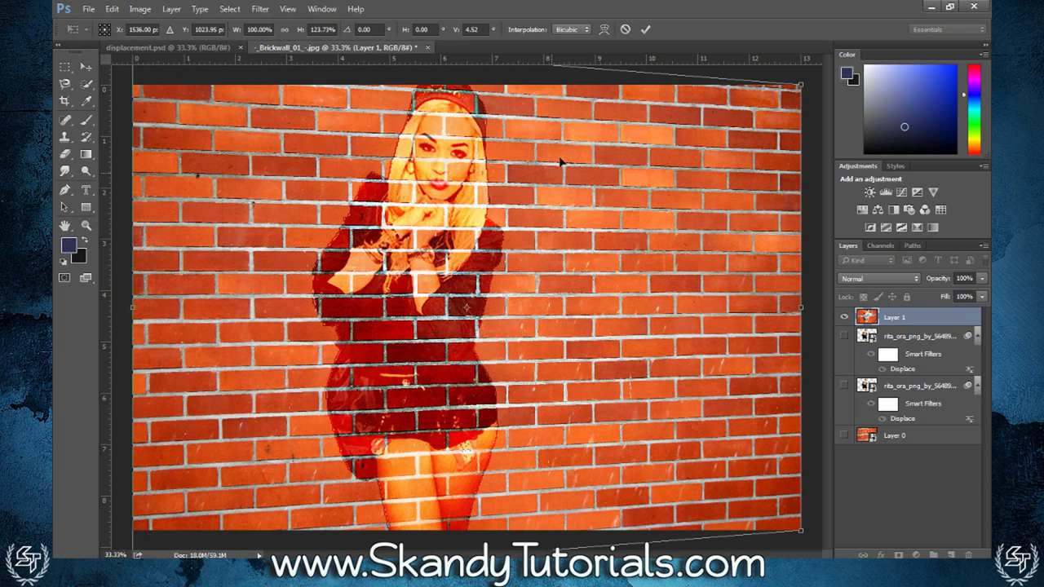
click(645, 30)
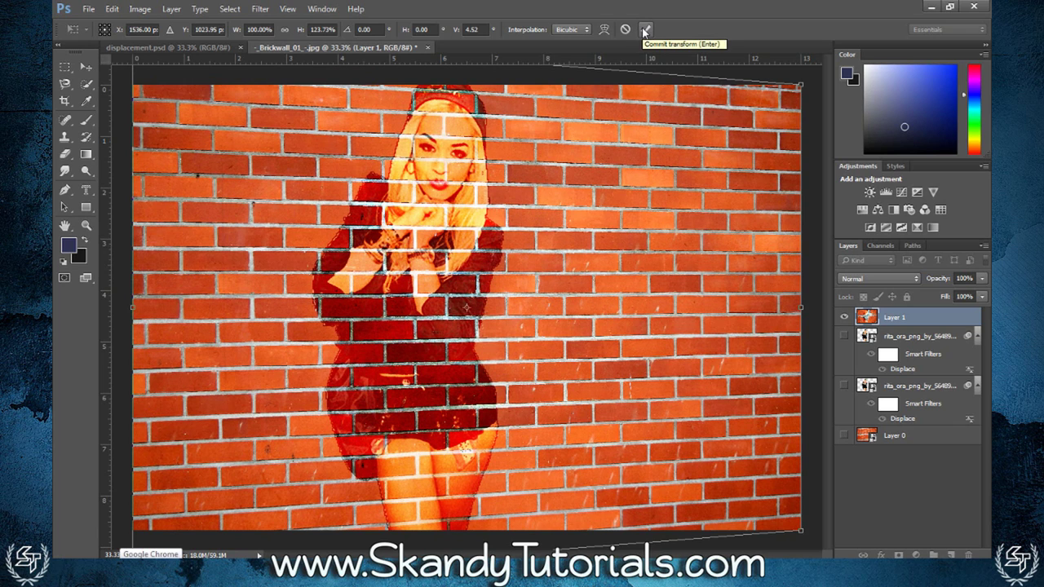
key(e)
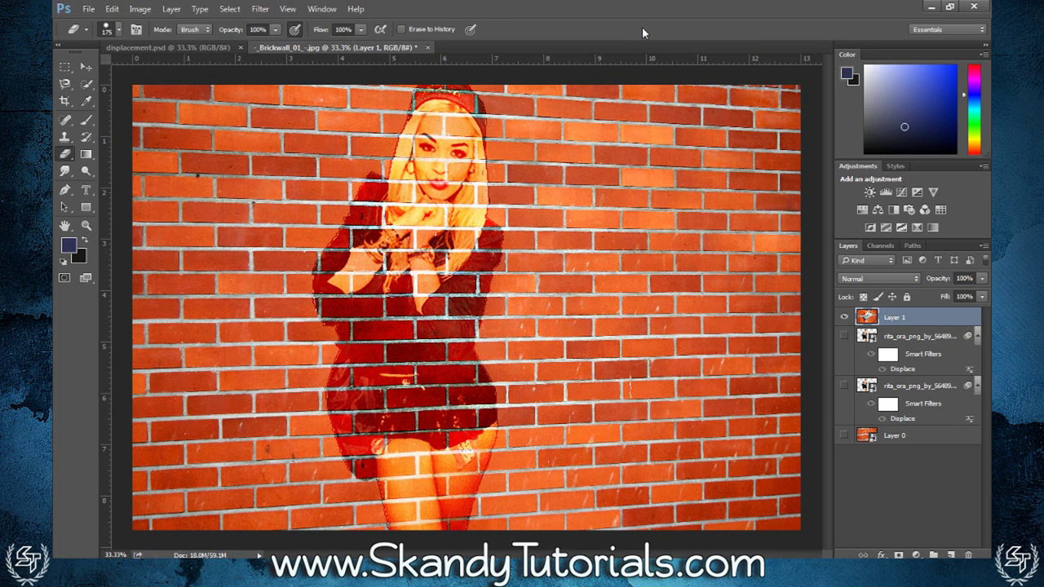
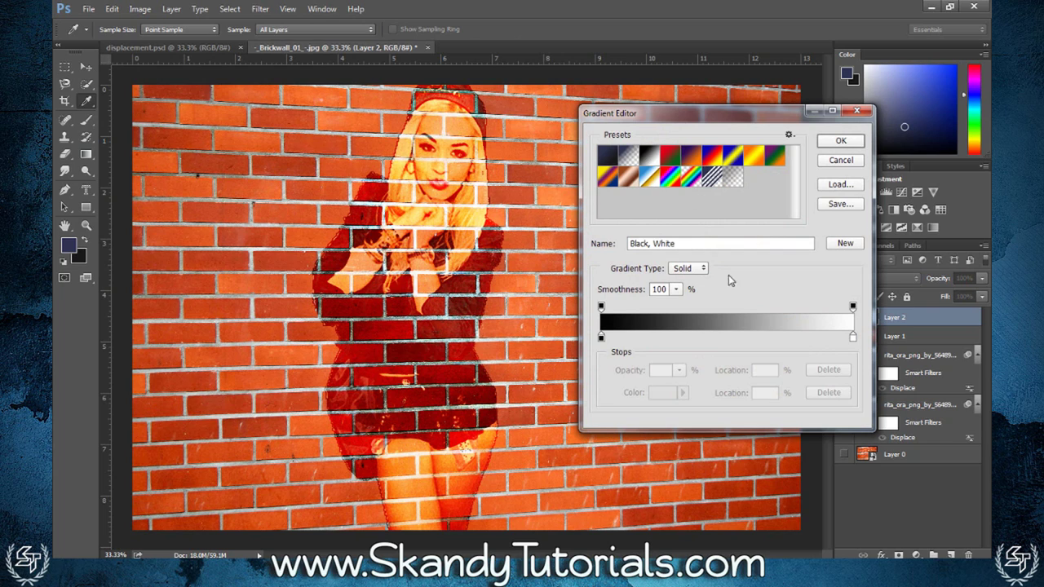
Change the gradient's black stop to #808080 and draw the linear gradient horizontally on Layer 2 from the wall's left edge to just past its middle.
click(601, 338)
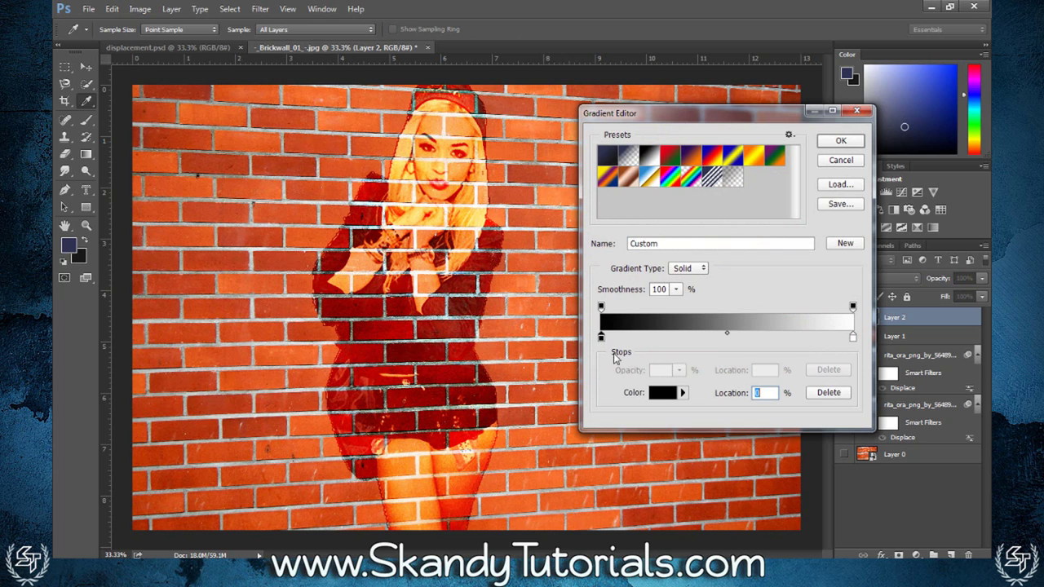
click(663, 394)
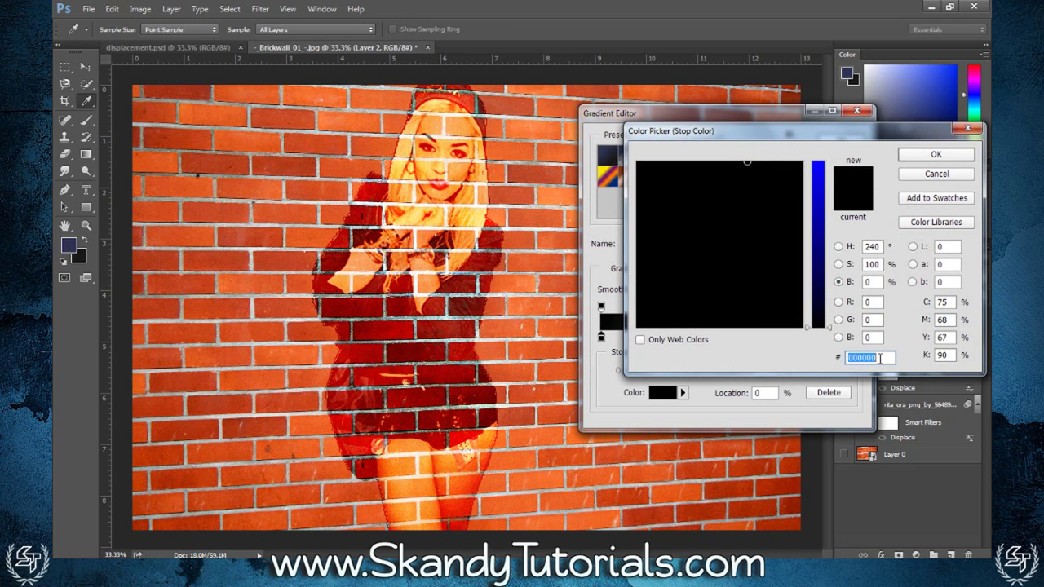
text(808080)
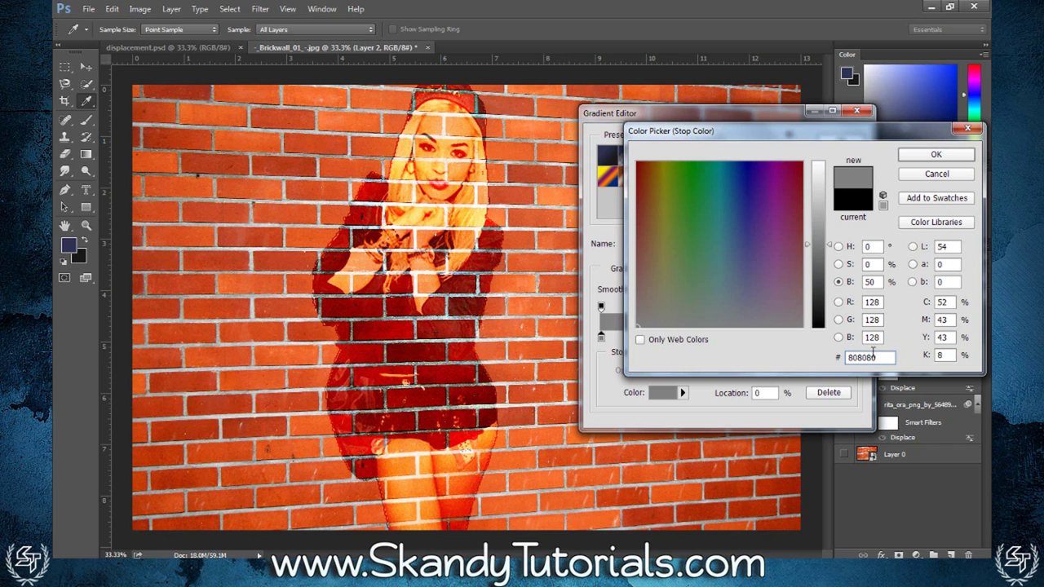
click(935, 155)
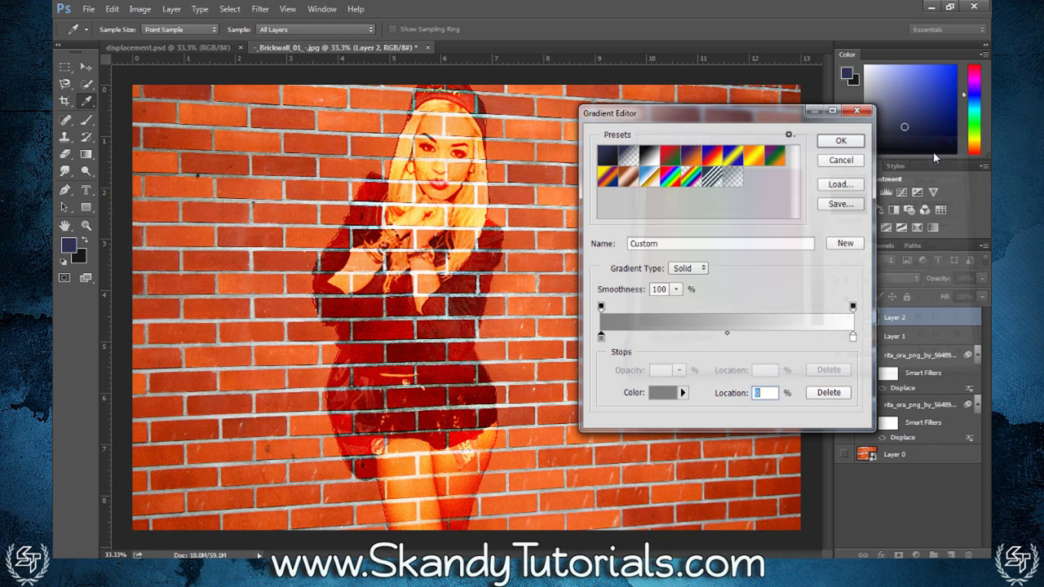
click(841, 141)
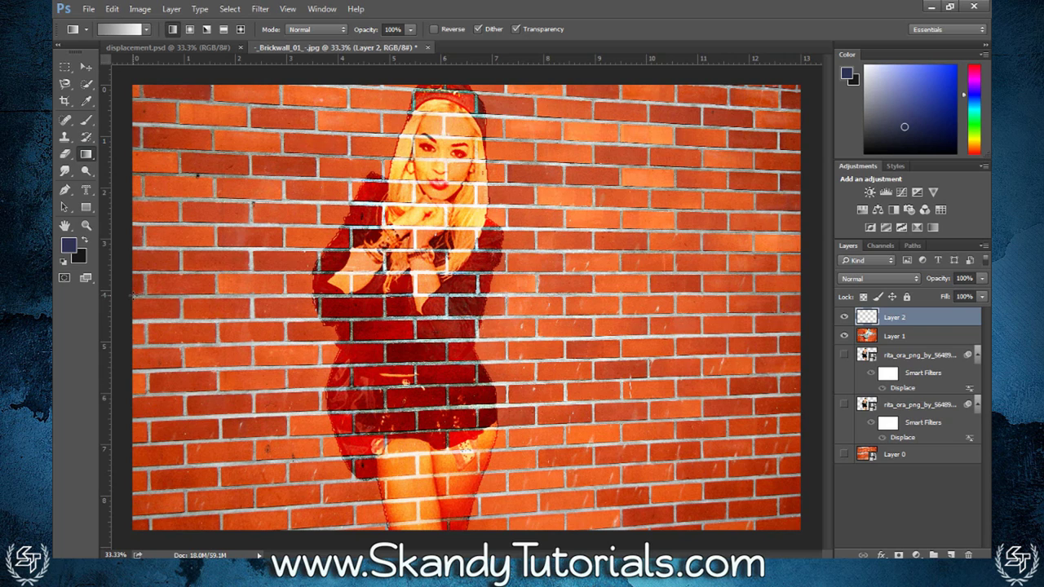
drag(129, 295, 483, 297)
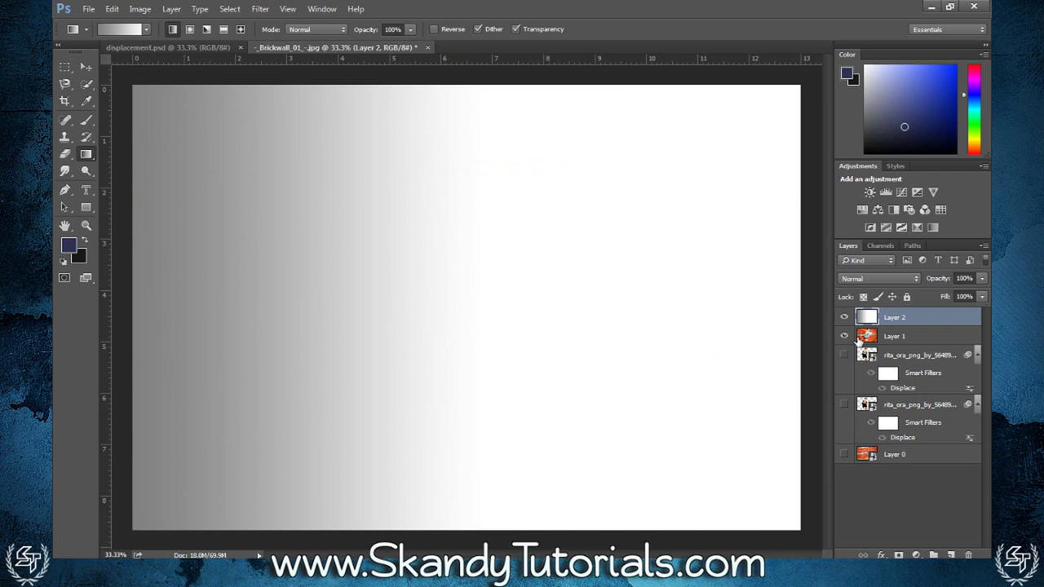
Set the gradient layer's blend mode to Linear Burn and its opacity to 55%.
click(900, 280)
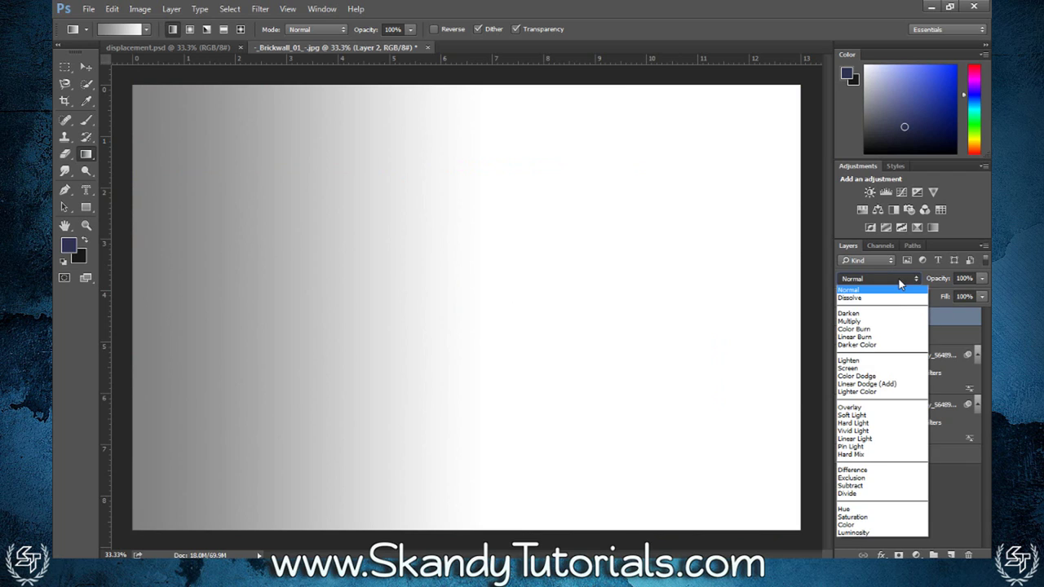
click(888, 337)
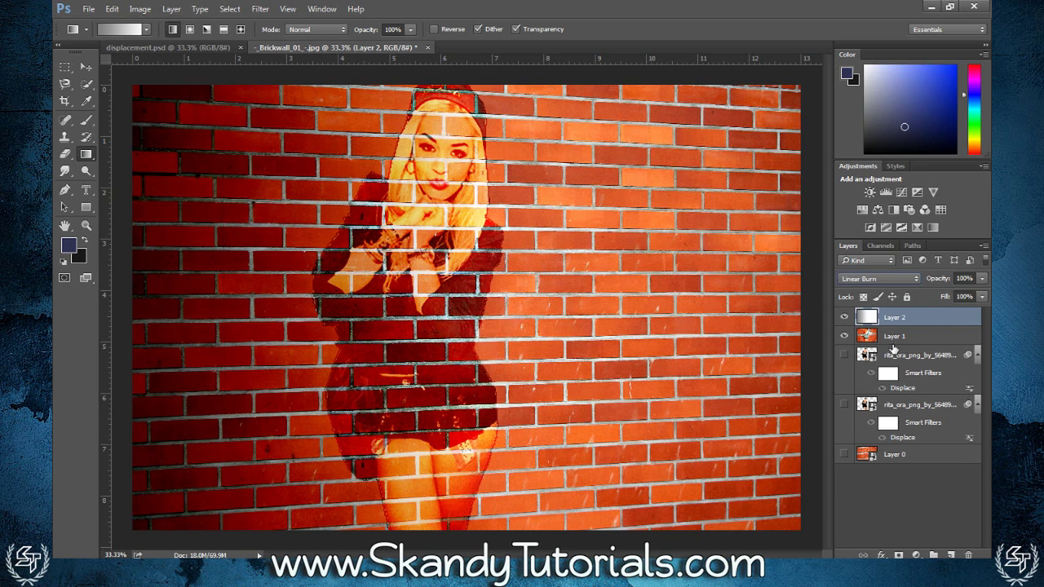
click(980, 279)
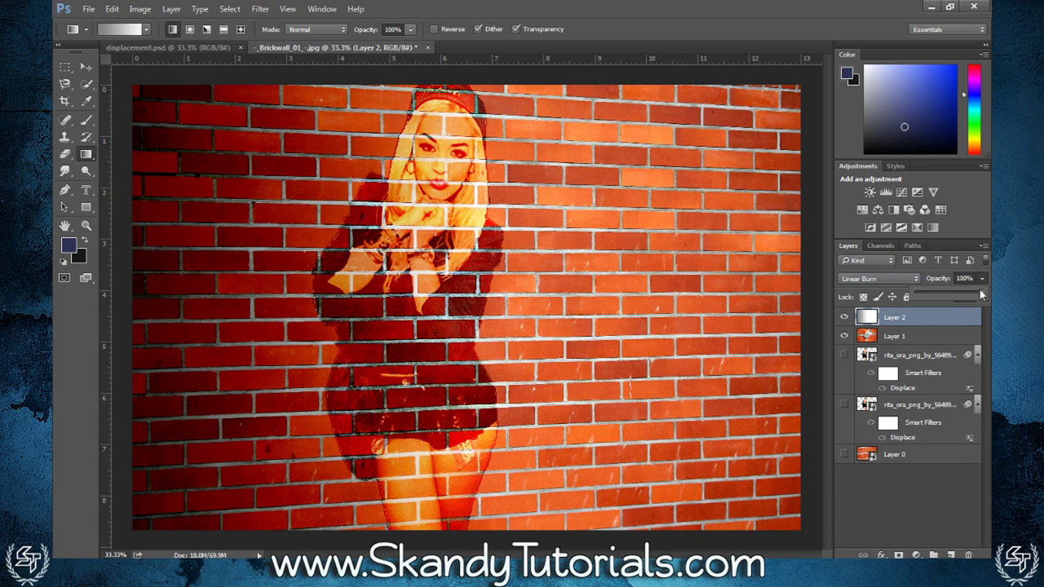
drag(954, 295, 950, 295)
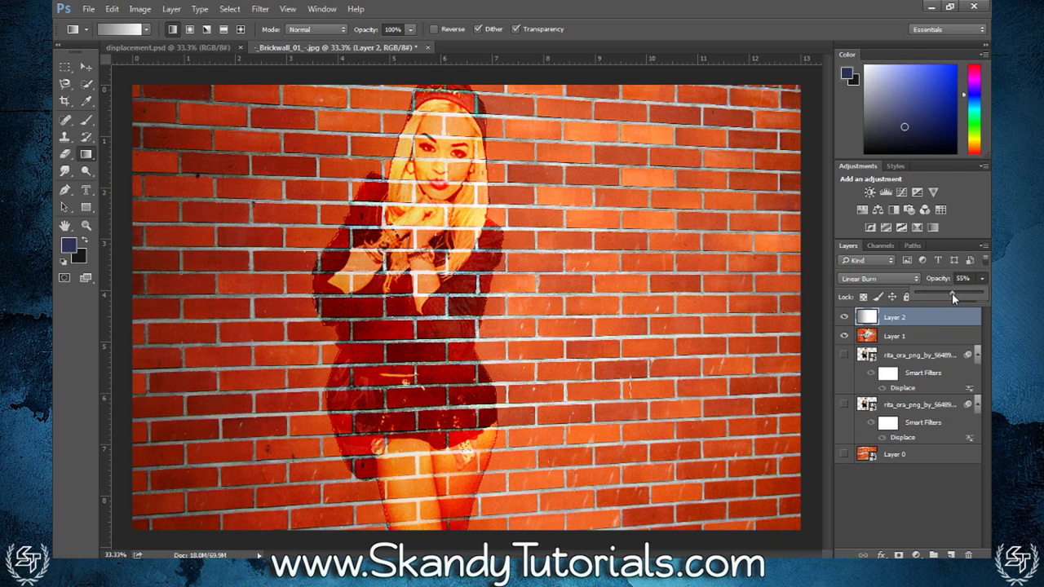
click(724, 19)
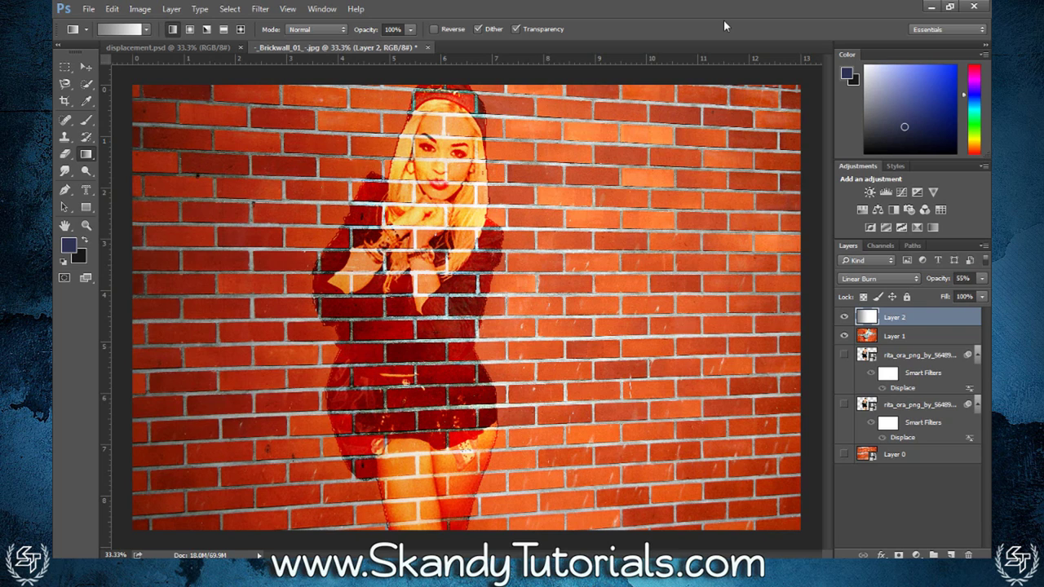